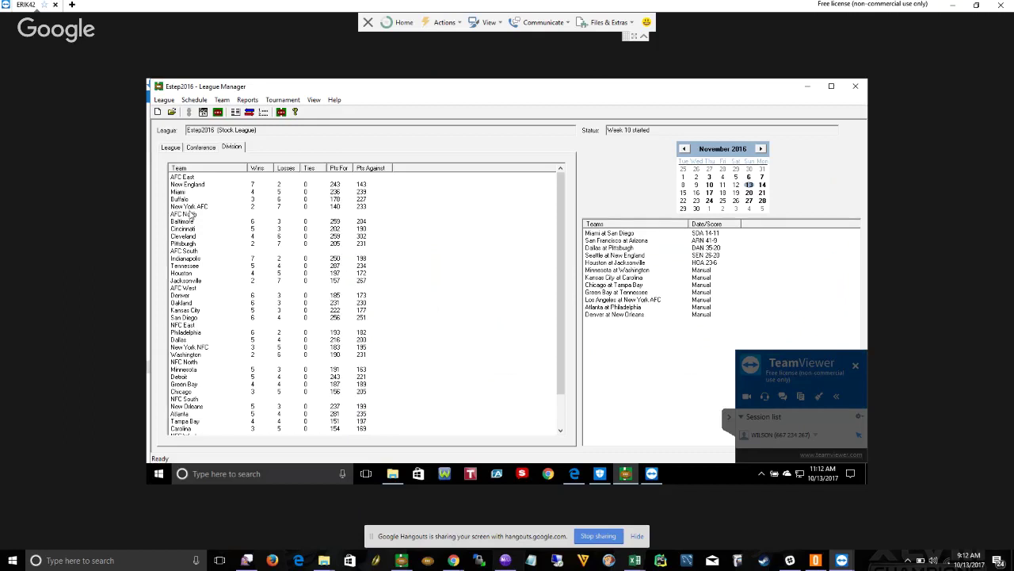
Import the league file 1989 SSRFL.leag from the Downloads folder into League Manager.
{"action": "double_click", "coordinate": [188, 206]}
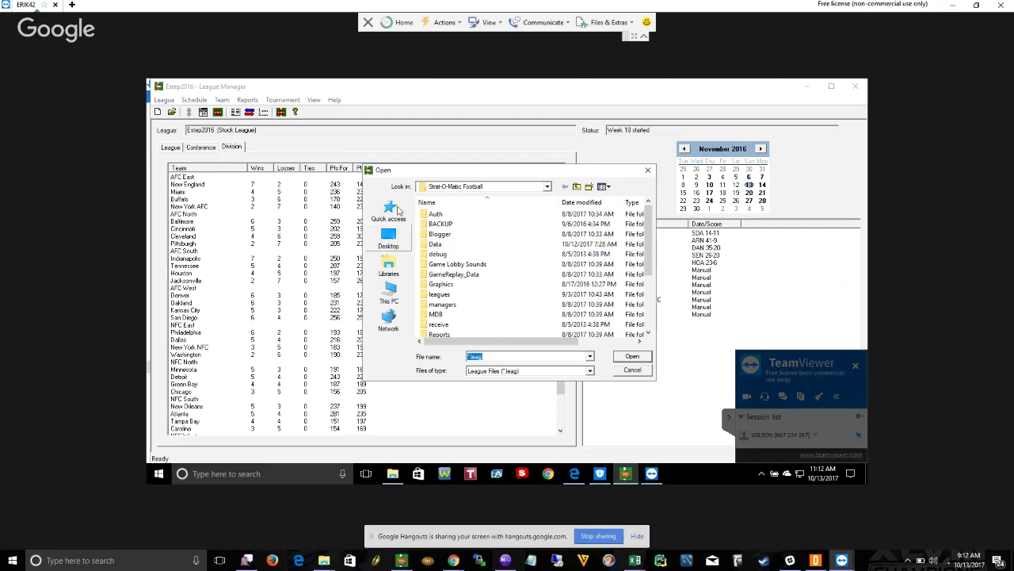
{"action": "left_click", "coordinate": [399, 208]}
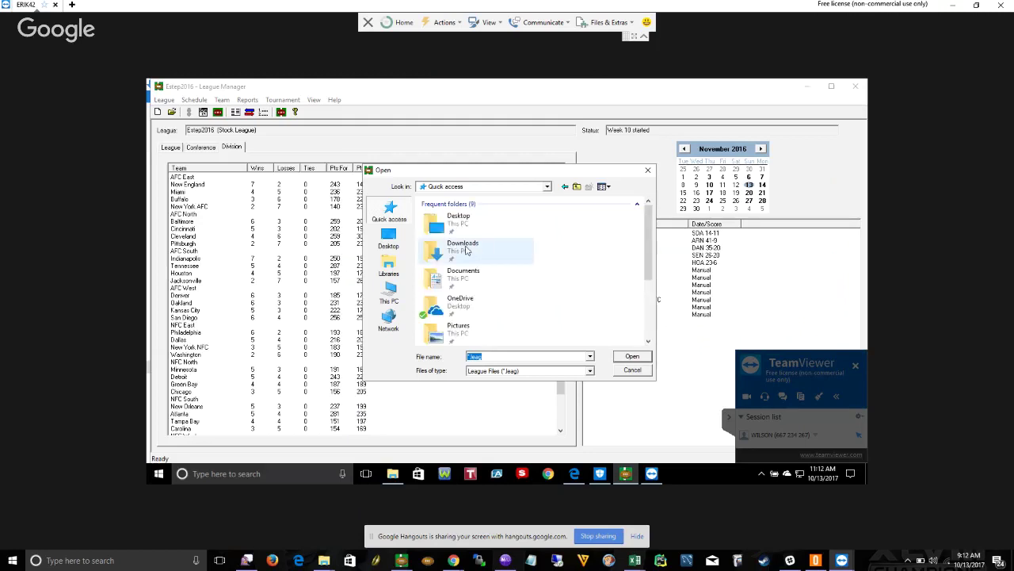
{"action": "double_click", "coordinate": [467, 250]}
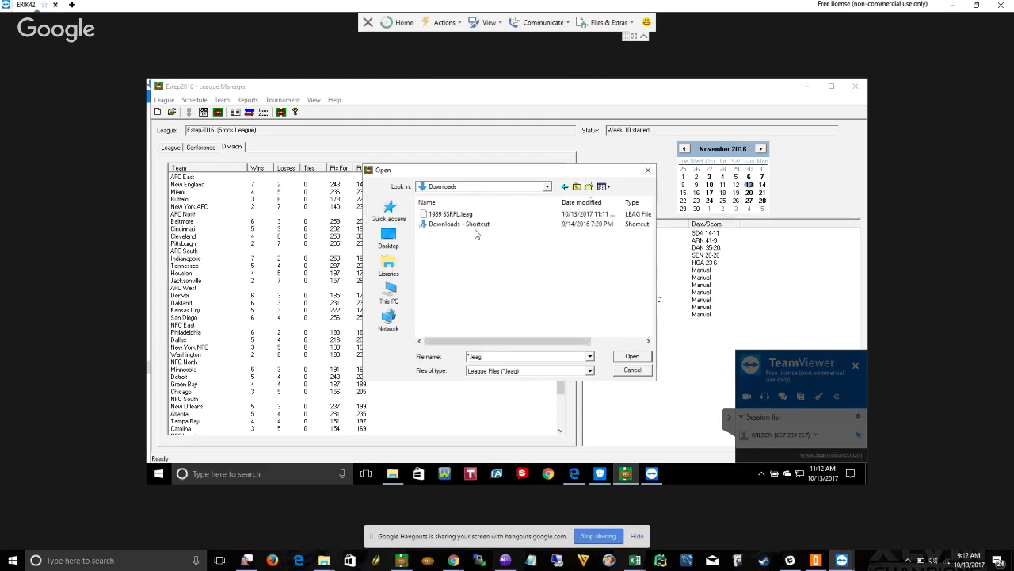
{"action": "left_click", "coordinate": [459, 214]}
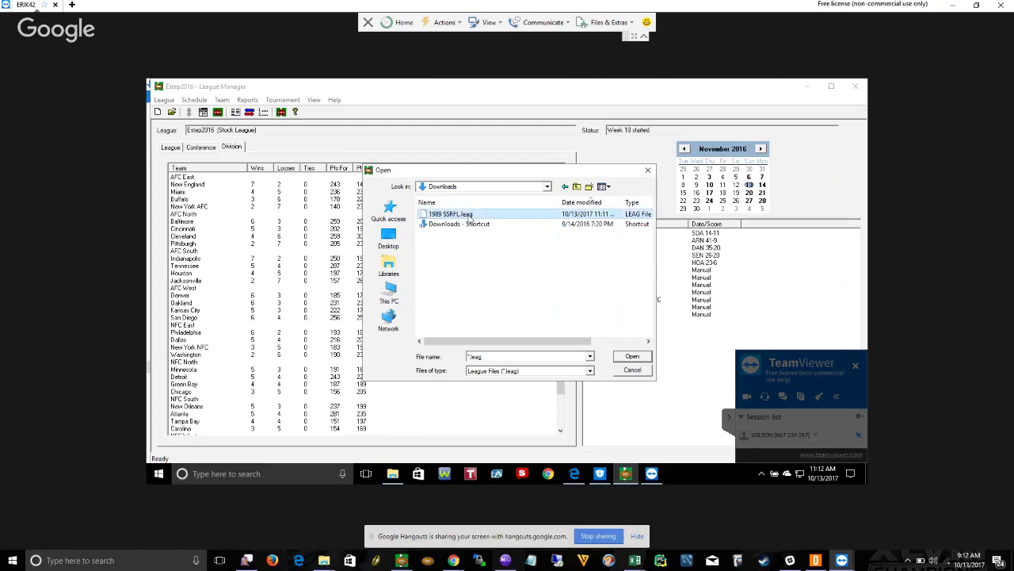
{"action": "left_click", "coordinate": [632, 356]}
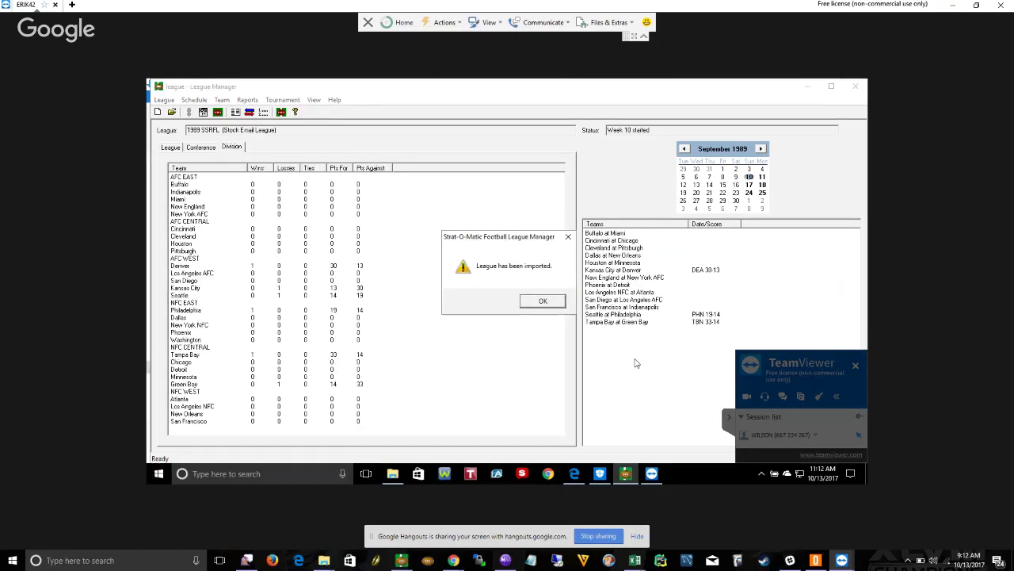
{"action": "left_click", "coordinate": [542, 304]}
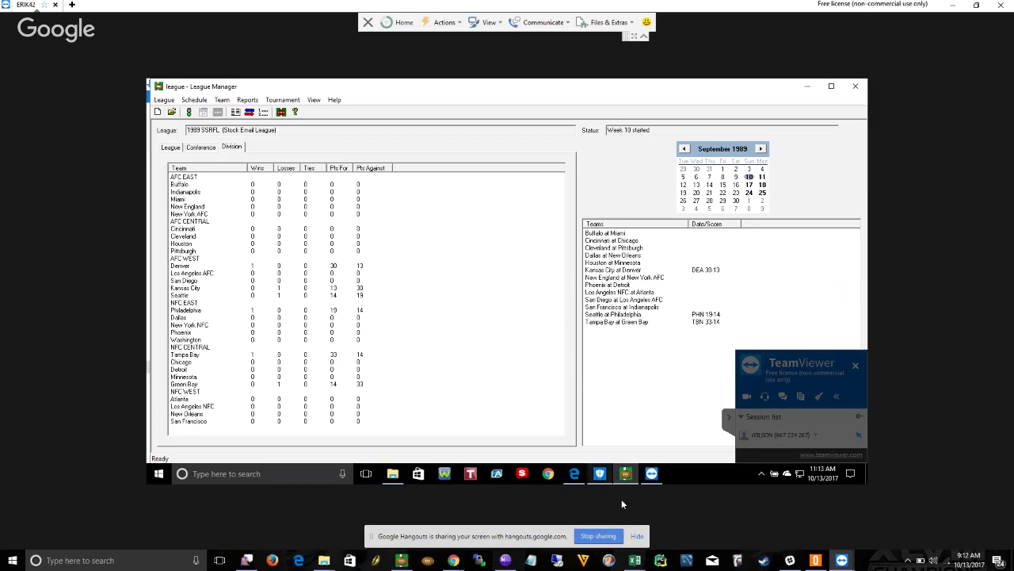
Switch to Edge and download and open the 1989 Week #1 League Prefiles archive from the SSRFL page.
{"action": "mouse_move", "coordinate": [629, 500]}
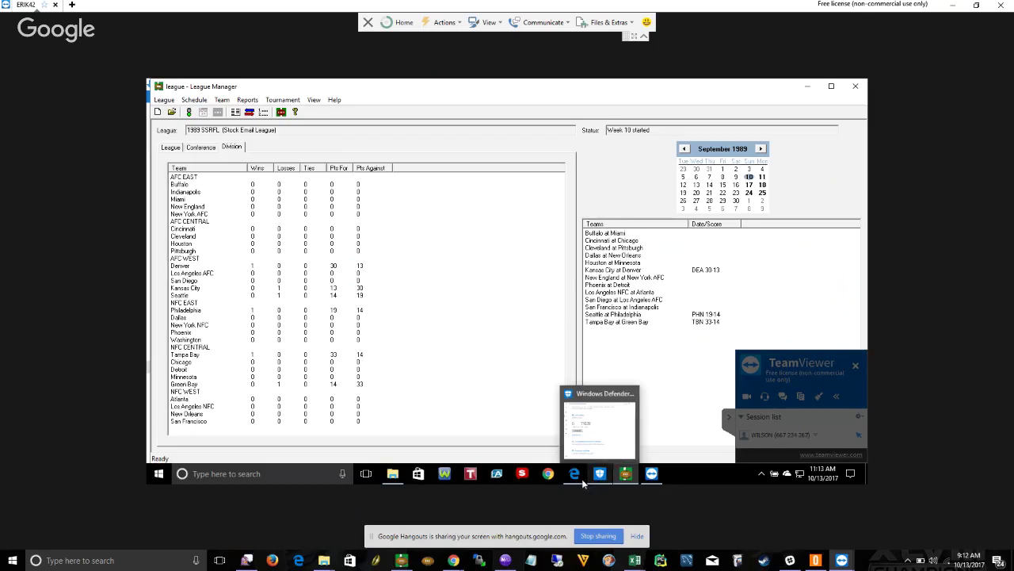
{"action": "mouse_move", "coordinate": [578, 478]}
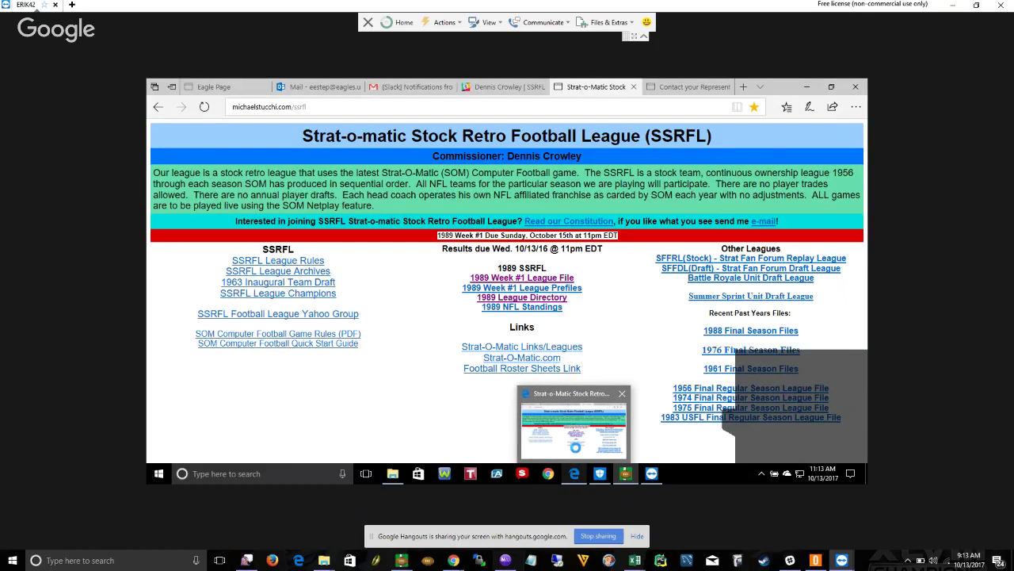
{"action": "left_click", "coordinate": [575, 447]}
{"action": "left_click", "coordinate": [564, 288]}
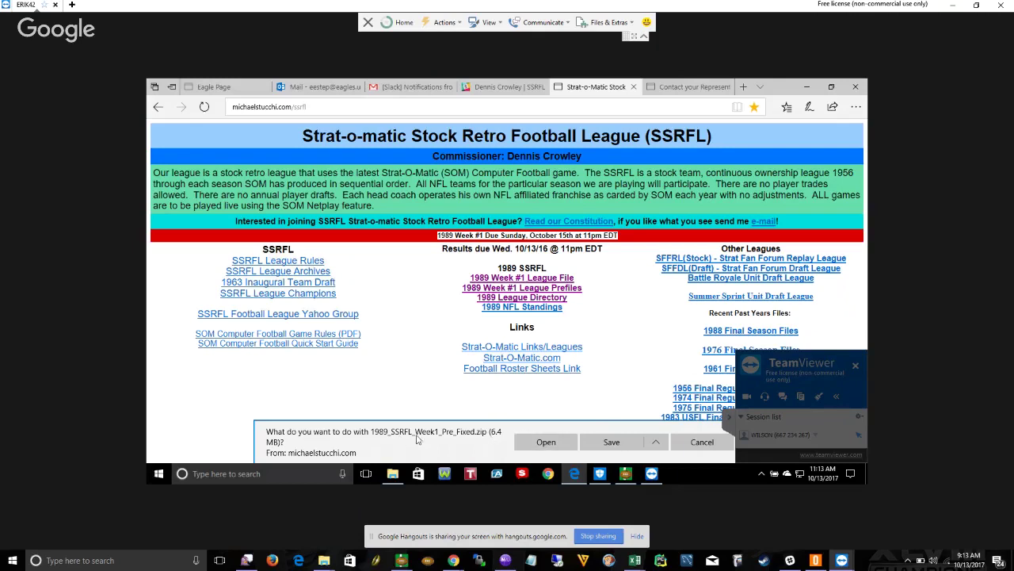
{"action": "left_click", "coordinate": [533, 445]}
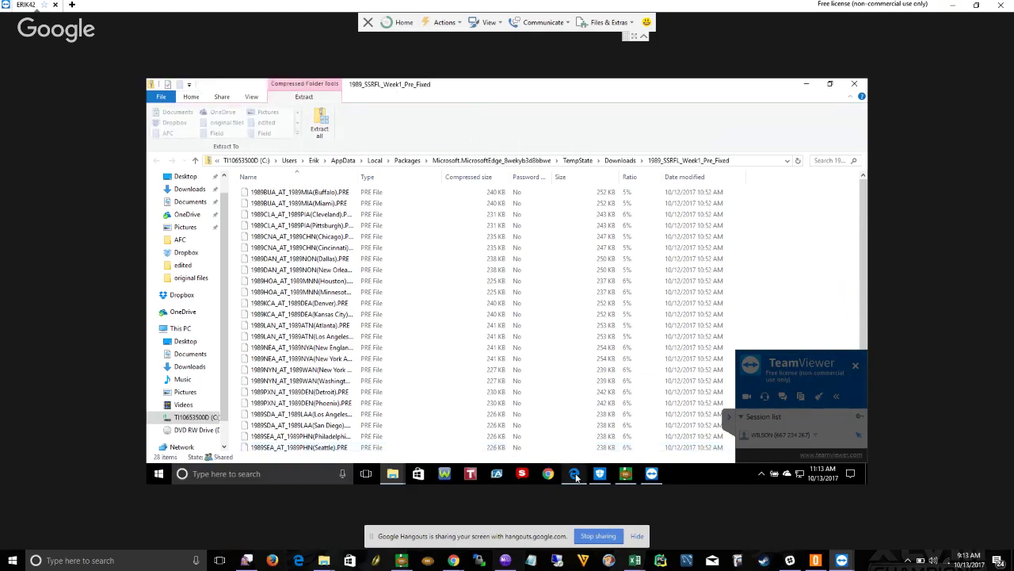
Widen the Name column to show full file names and copy 1989NEA_AT_1989NYA(New York AFC).PRE from the archive.
{"action": "mouse_move", "coordinate": [576, 476]}
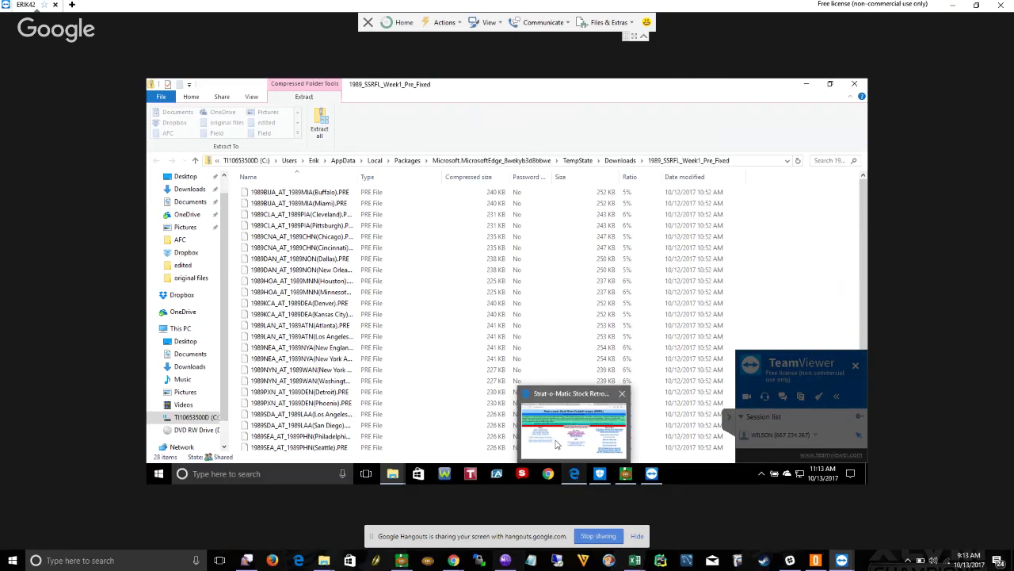
{"action": "mouse_move", "coordinate": [556, 444]}
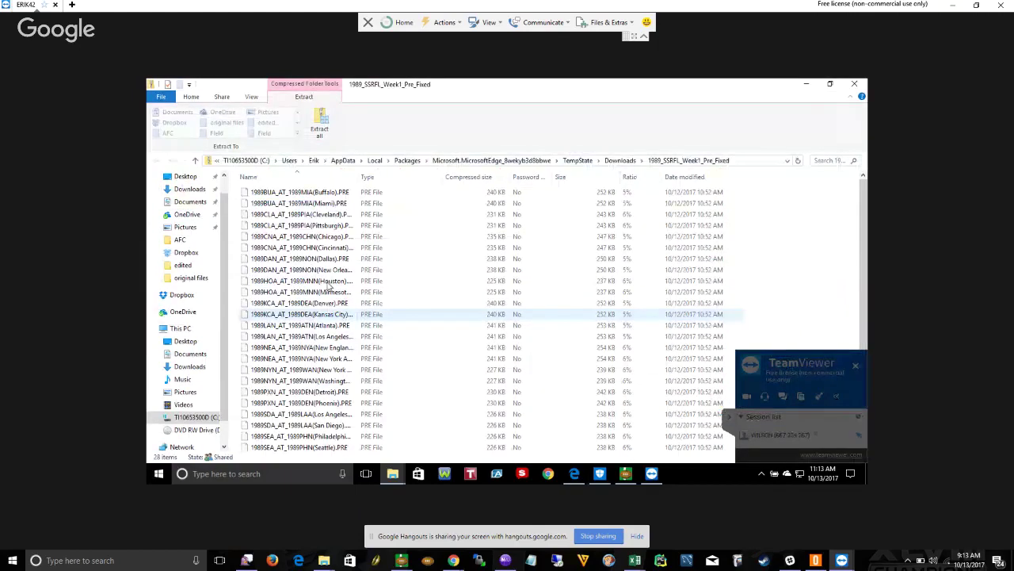
{"action": "left_click", "coordinate": [323, 360]}
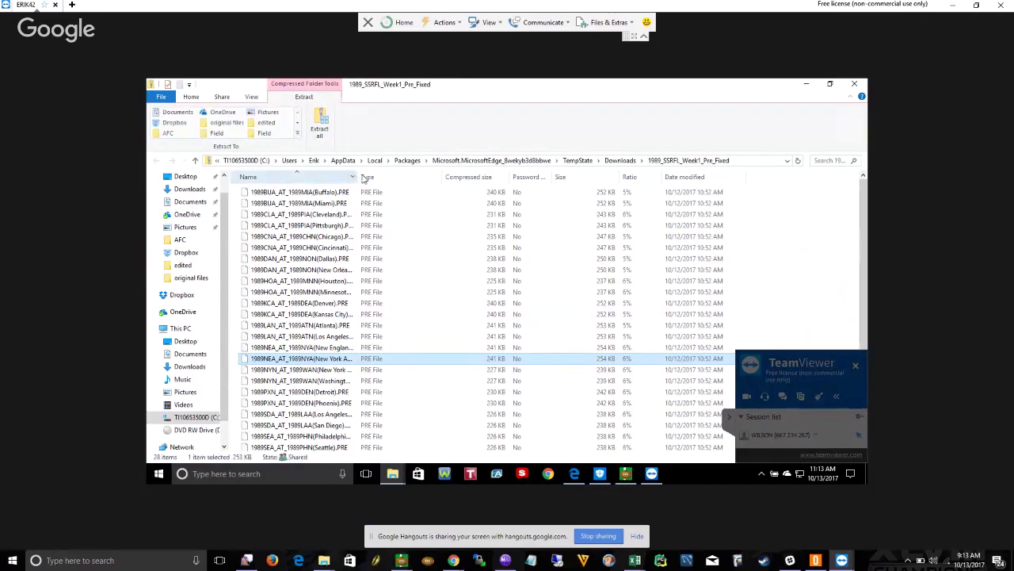
{"action": "key", "text": "ctrl+KP_Add"}
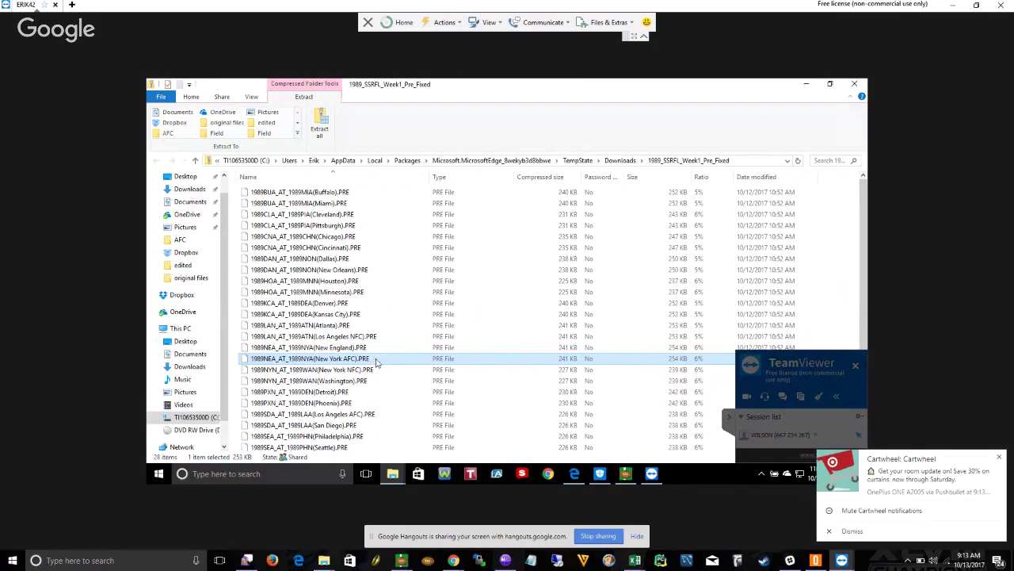
{"action": "right_click", "coordinate": [377, 363]}
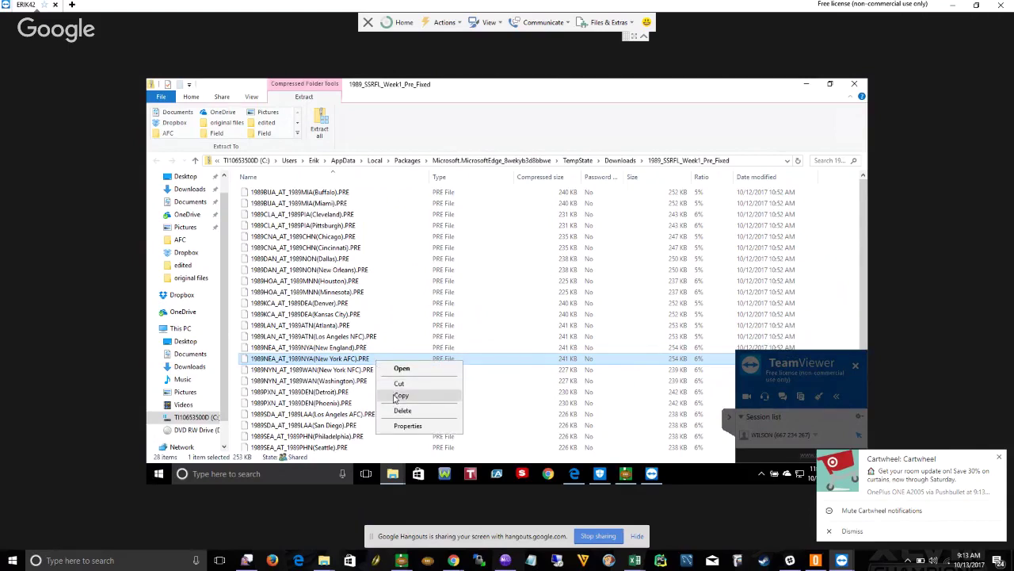
{"action": "left_click", "coordinate": [400, 395]}
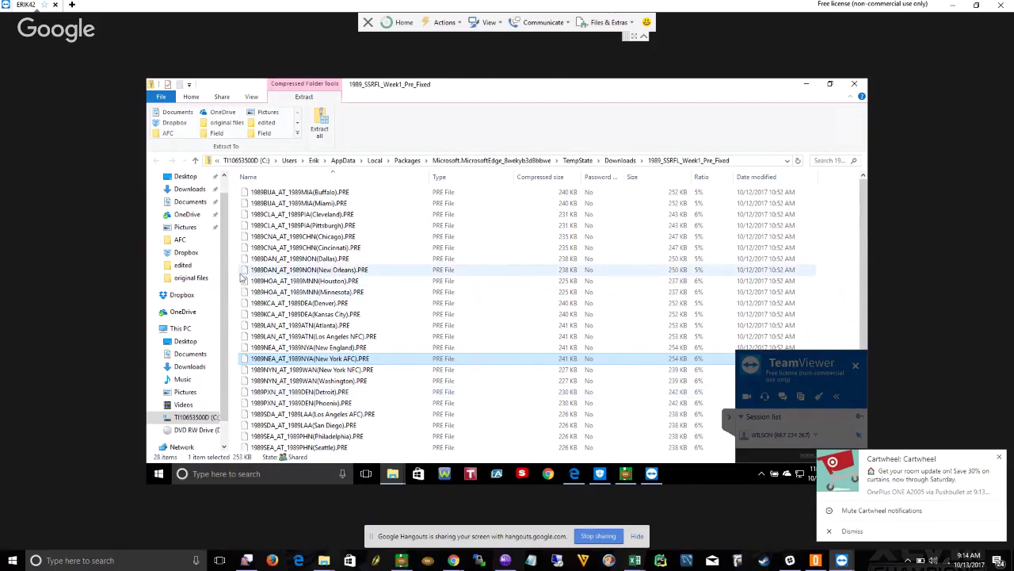
Open the Strat-O-Matic Football folder on the C: drive and pin its receive folder to Quick access.
{"action": "scroll", "coordinate": [230, 347], "scroll_direction": "down", "scroll_amount": 1}
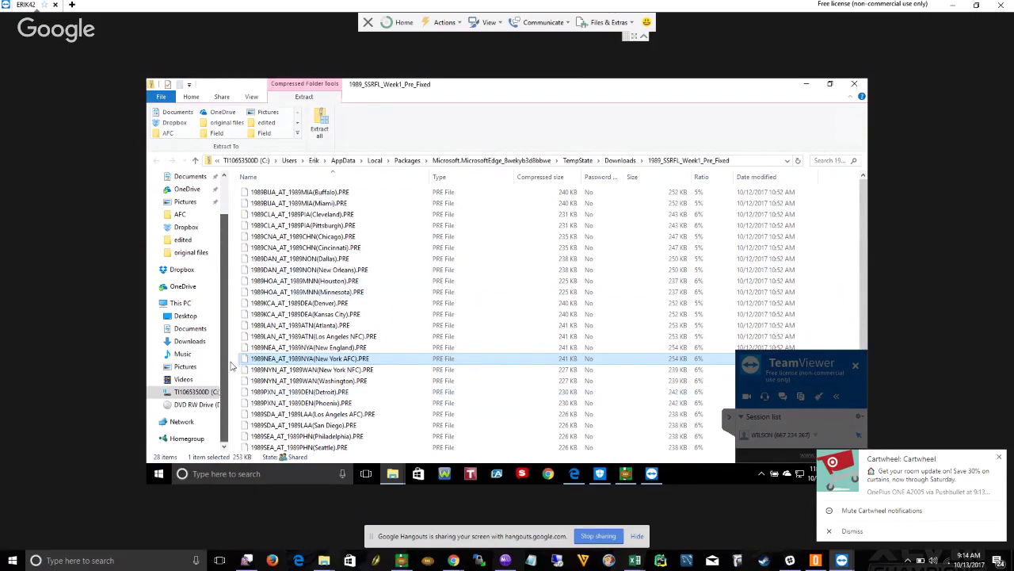
{"action": "left_click", "coordinate": [158, 393]}
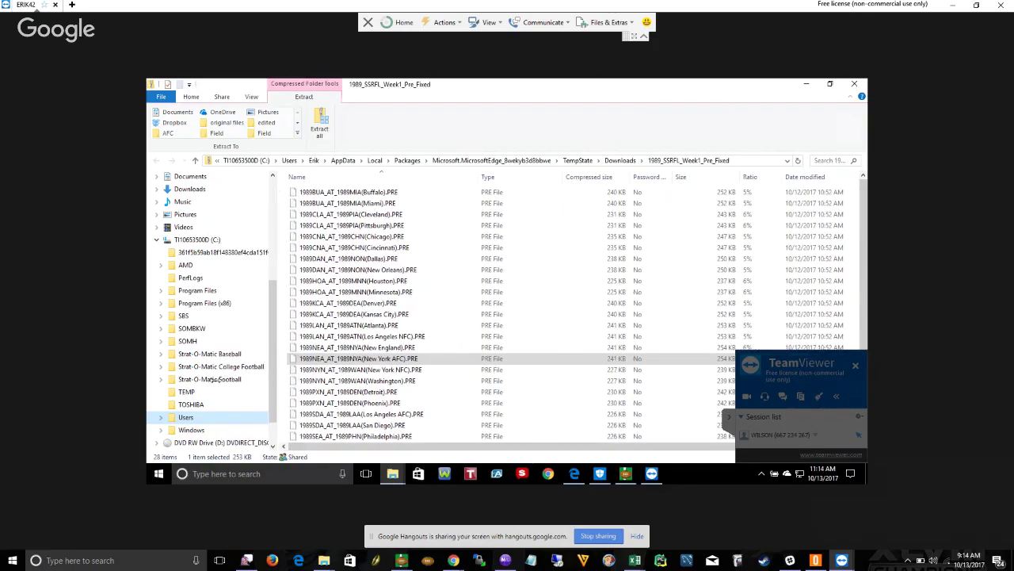
{"action": "left_click", "coordinate": [166, 378]}
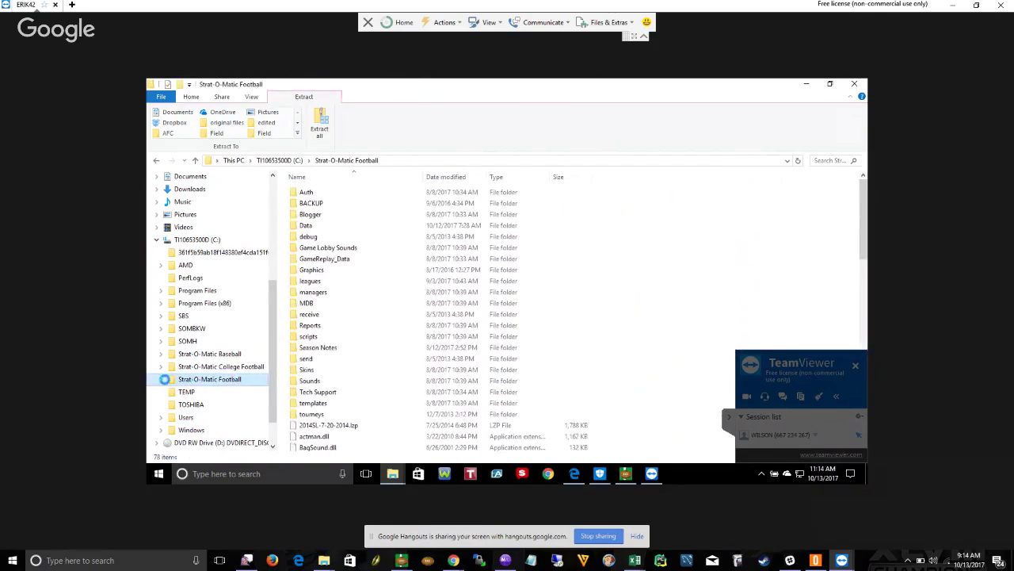
{"action": "left_click", "coordinate": [311, 316]}
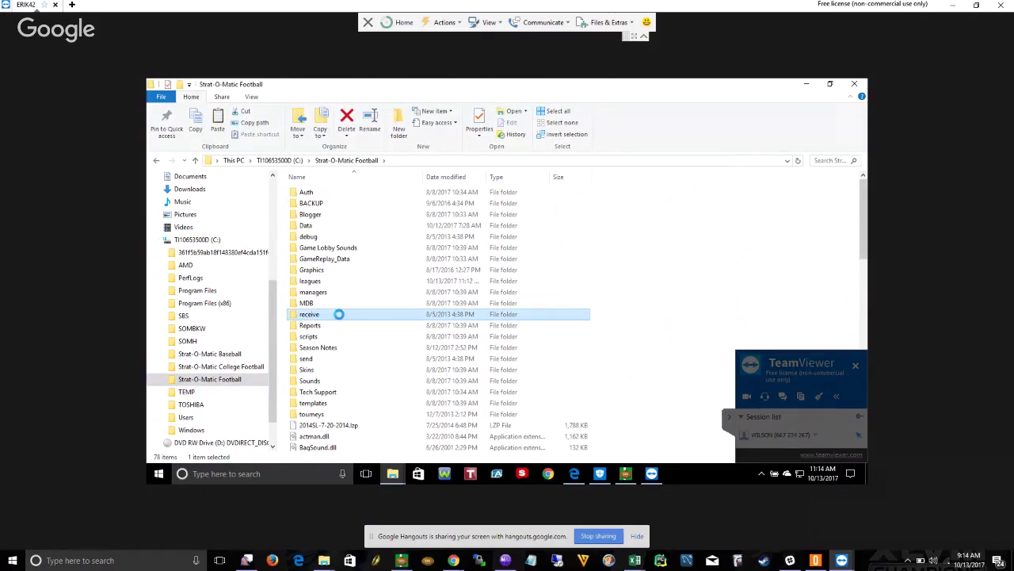
{"action": "right_click", "coordinate": [341, 317]}
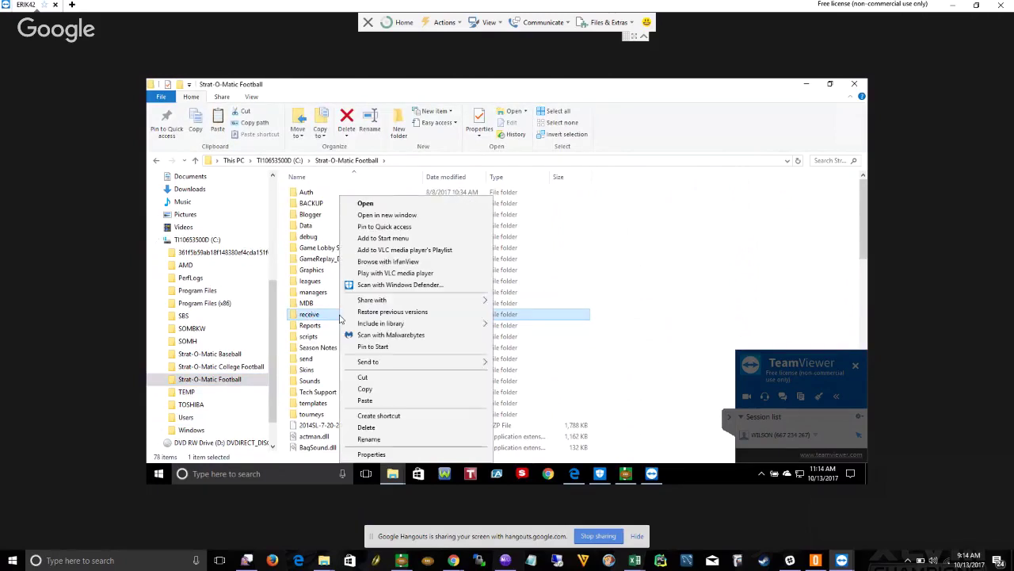
{"action": "left_click", "coordinate": [405, 227]}
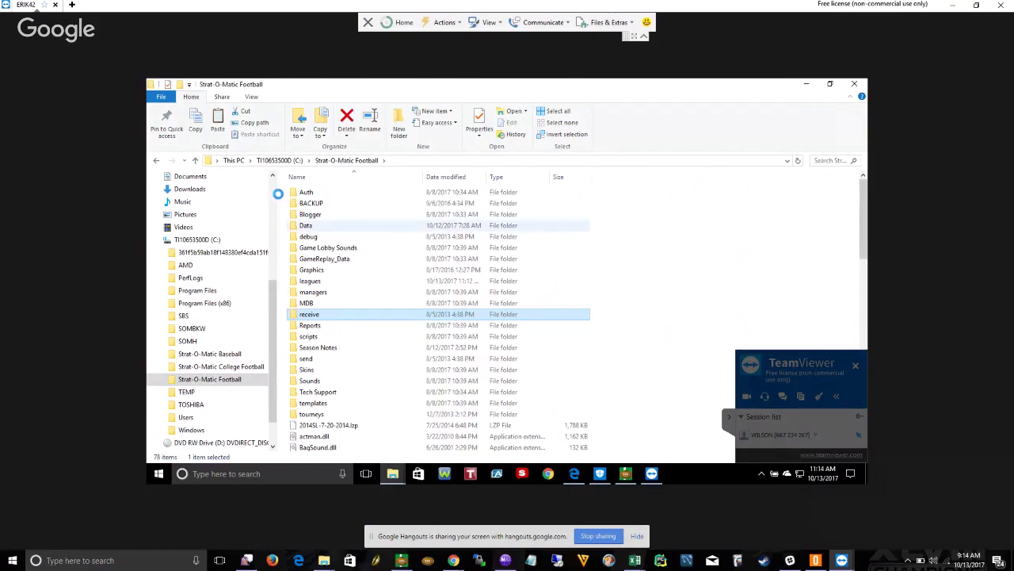
Open the pinned receive folder and paste the copied New York AFC prefile into it.
{"action": "scroll", "coordinate": [274, 207], "scroll_direction": "up", "scroll_amount": 5}
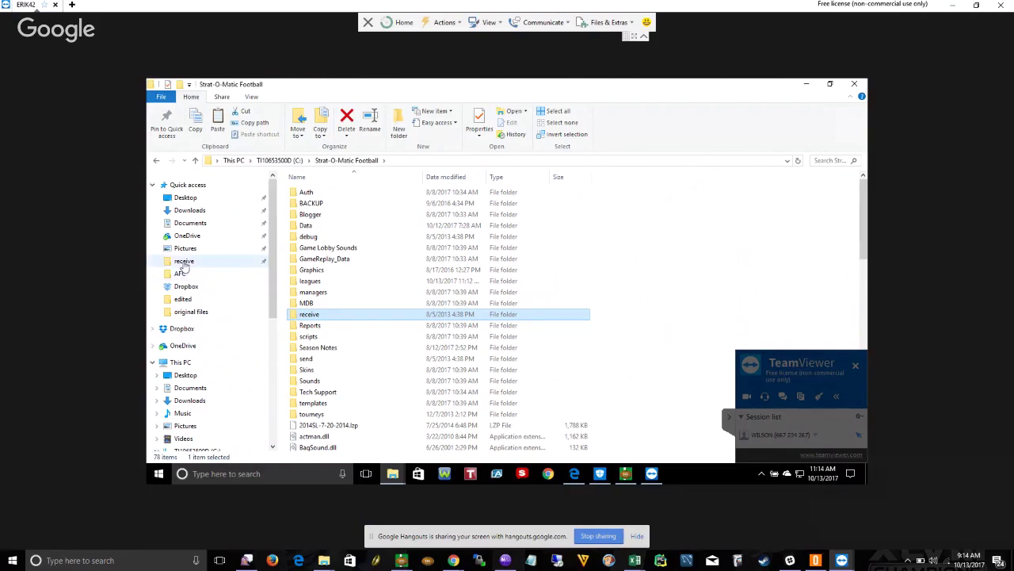
{"action": "left_click", "coordinate": [182, 264]}
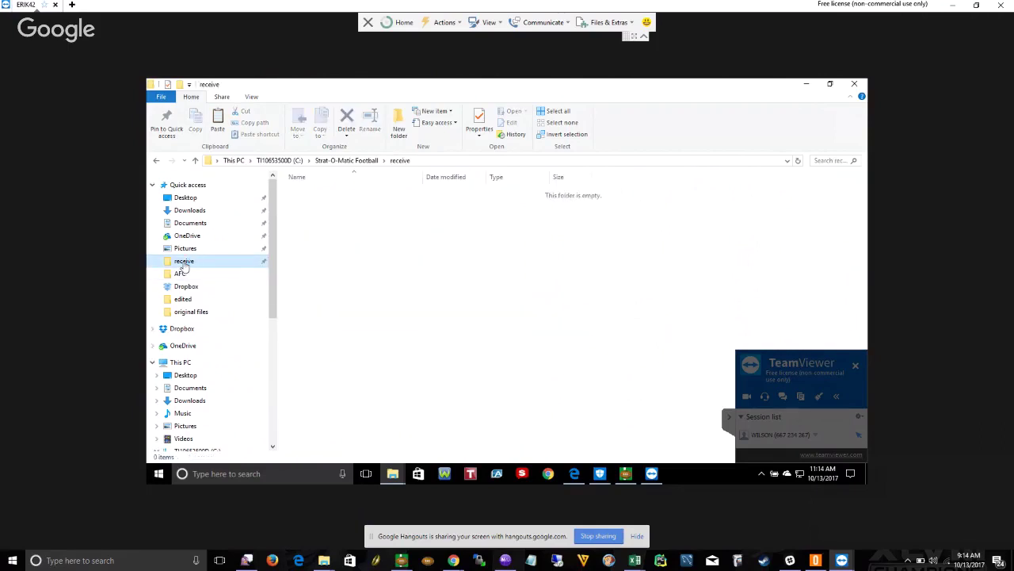
{"action": "right_click", "coordinate": [455, 256]}
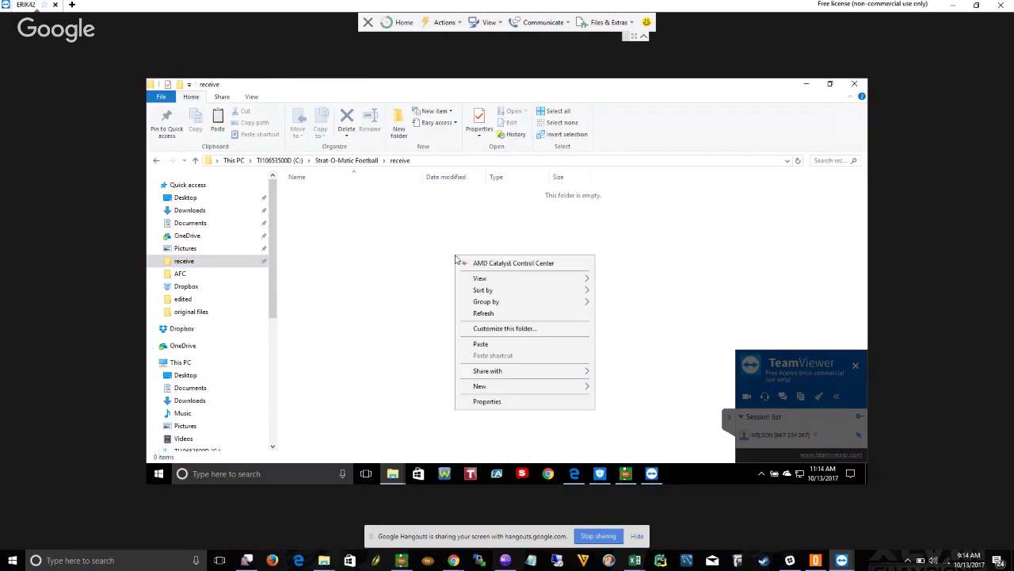
{"action": "left_click", "coordinate": [485, 343]}
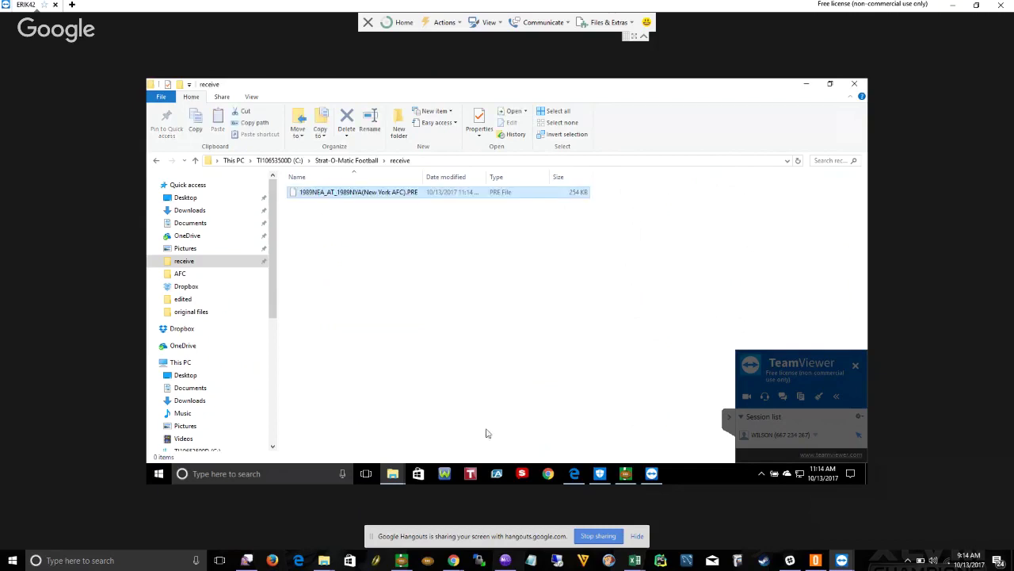
Pin League Manager to the taskbar.
{"action": "left_click", "coordinate": [624, 475]}
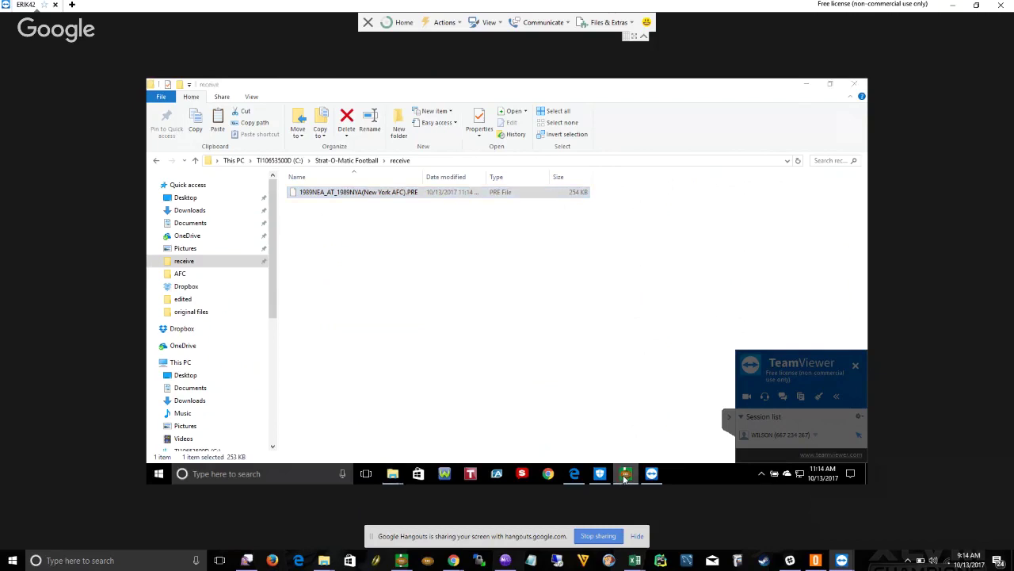
{"action": "right_click", "coordinate": [625, 476]}
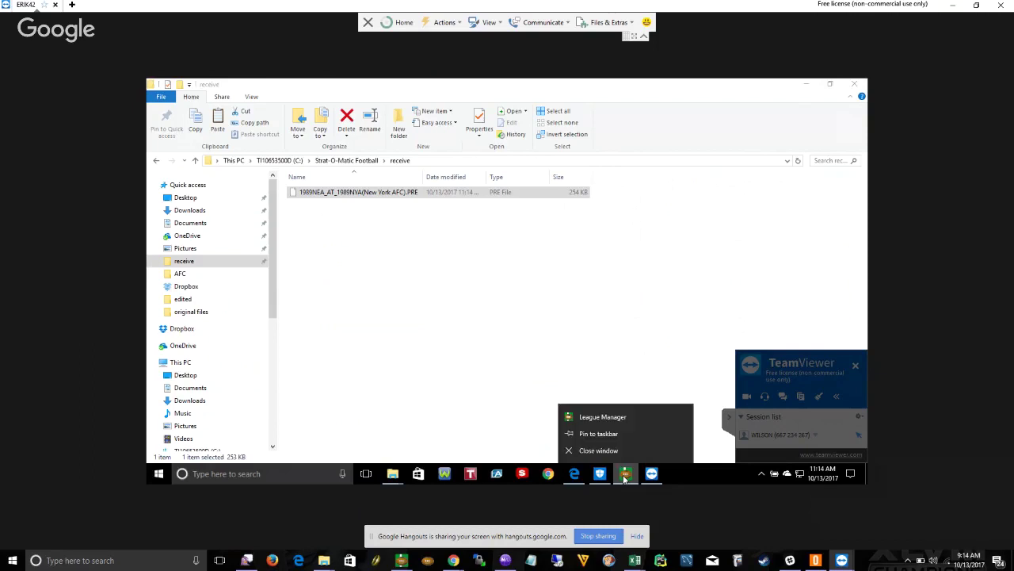
{"action": "left_click", "coordinate": [626, 434]}
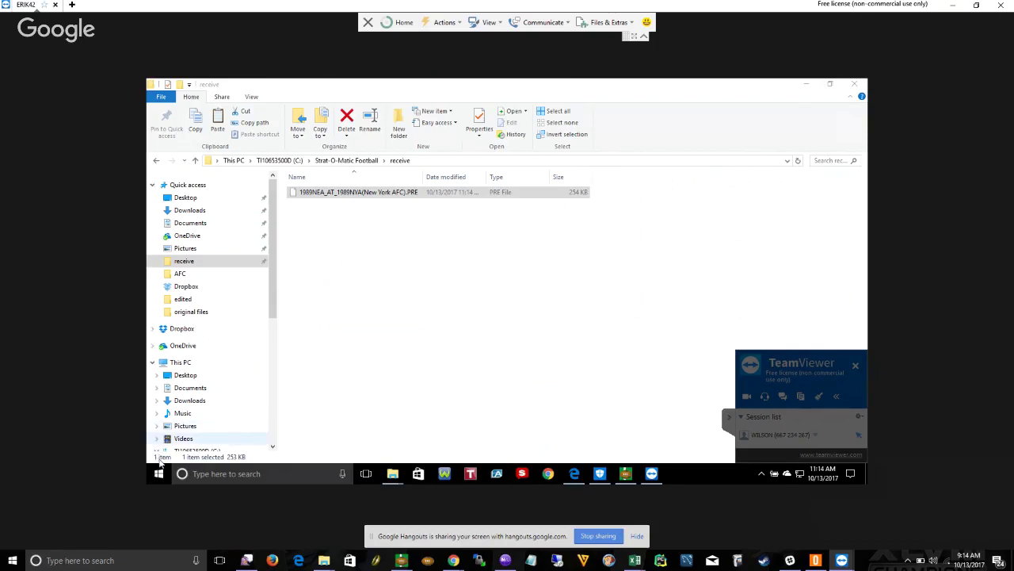
Return to the Strat-O-Matic Football folder on the C: drive, look through its files and sort them by date modified.
{"action": "left_click", "coordinate": [275, 425]}
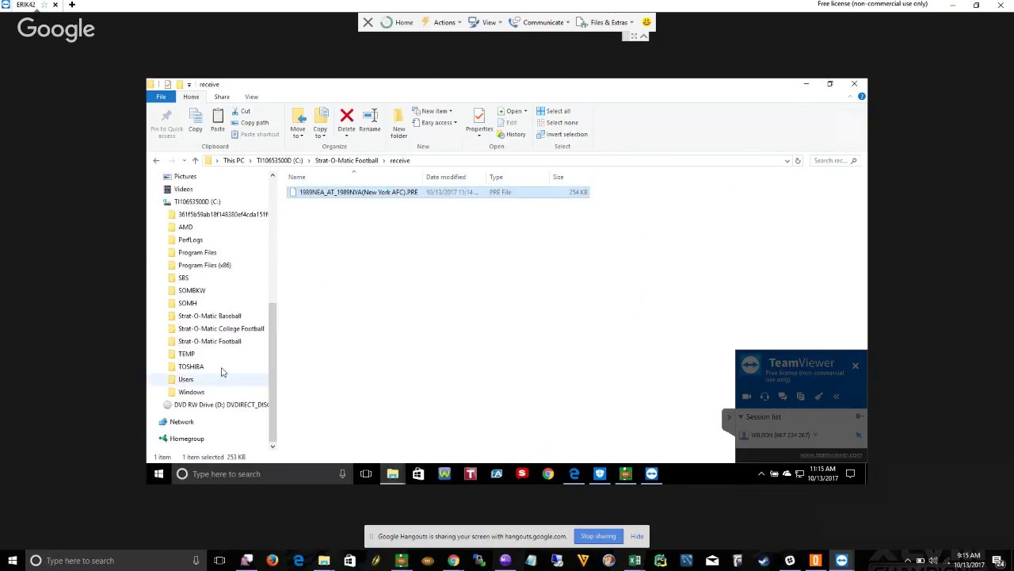
{"action": "left_click", "coordinate": [163, 342]}
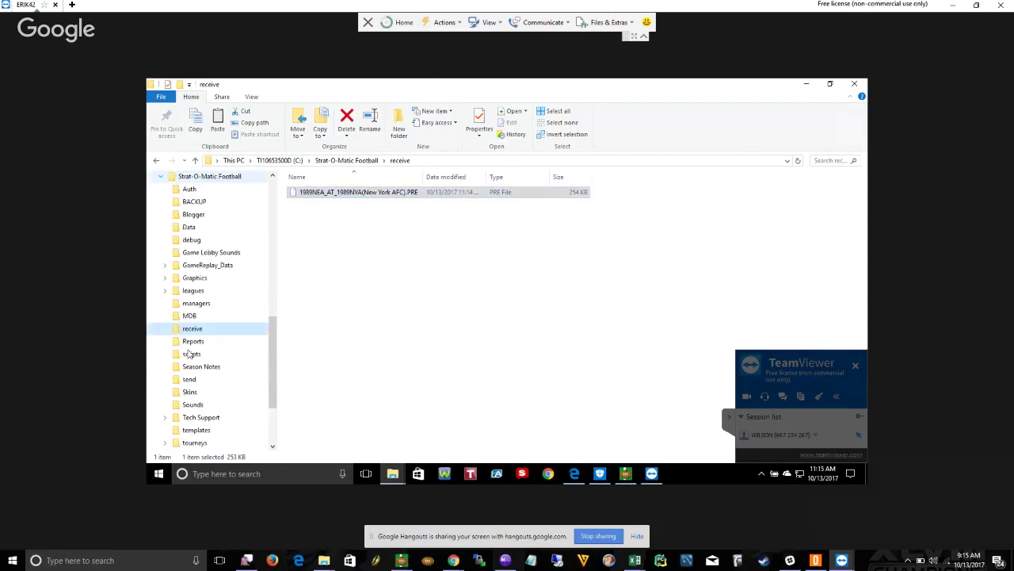
{"action": "left_click_drag", "start_coordinate": [275, 381], "coordinate": [273, 346]}
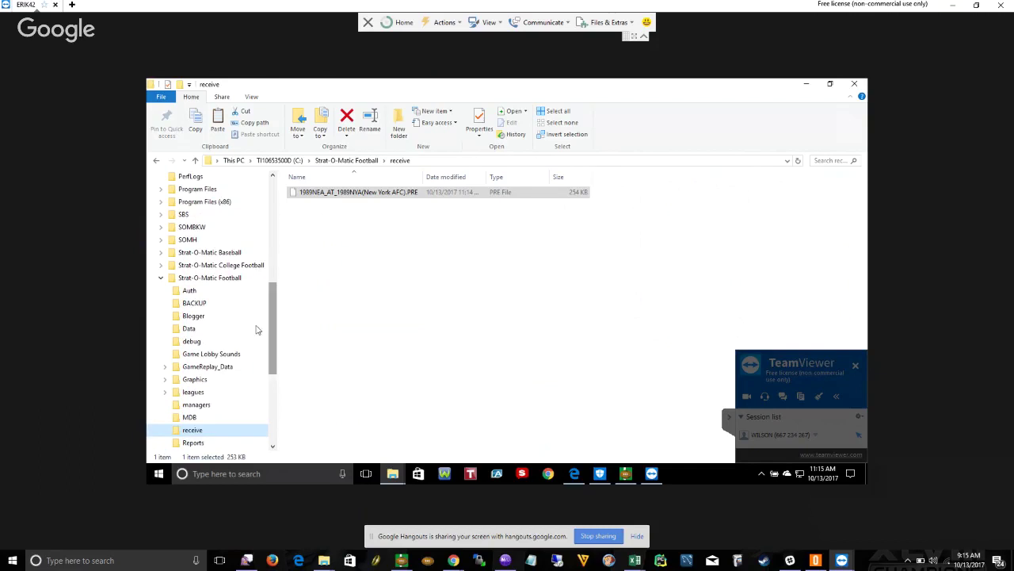
{"action": "left_click", "coordinate": [238, 282]}
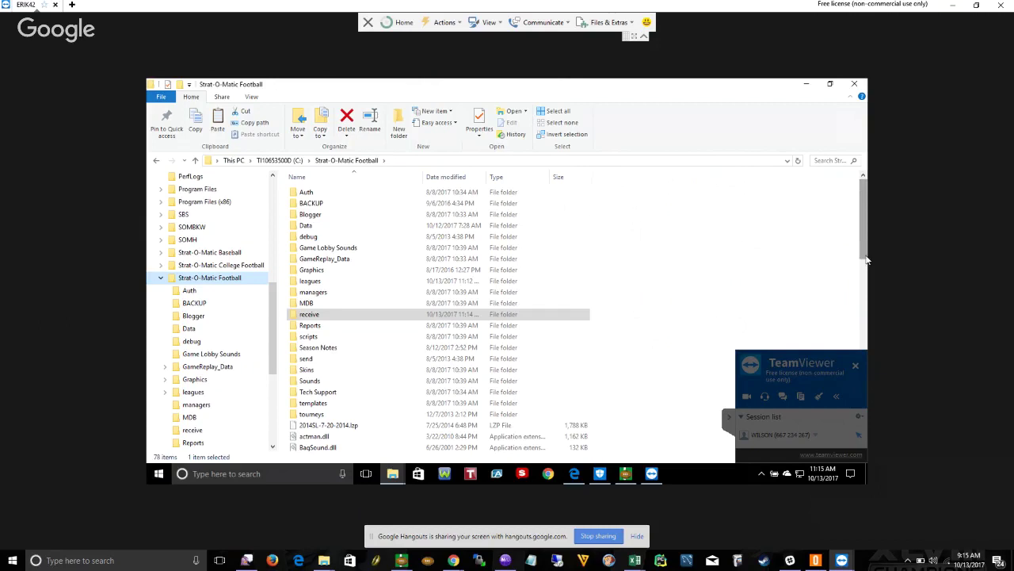
{"action": "scroll", "coordinate": [870, 285], "scroll_direction": "down", "scroll_amount": 2}
{"action": "scroll", "coordinate": [871, 296], "scroll_direction": "down", "scroll_amount": 10}
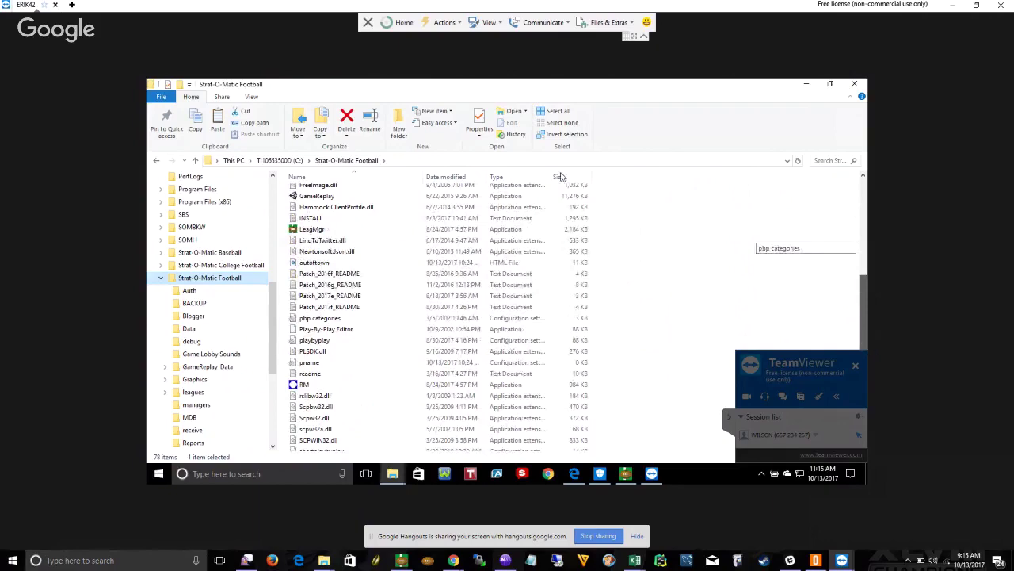
{"action": "scroll", "coordinate": [458, 176], "scroll_direction": "down", "scroll_amount": 1}
{"action": "left_click", "coordinate": [462, 177]}
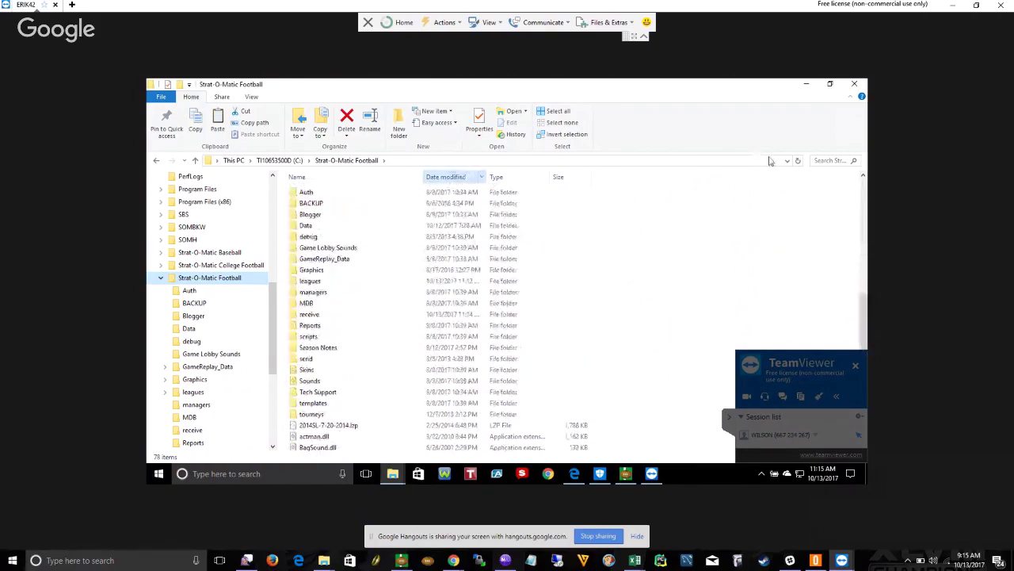
Launch the SomFB application from the Strat-O-Matic Football folder and pin the game to the taskbar.
{"action": "left_click_drag", "start_coordinate": [872, 283], "coordinate": [865, 180]}
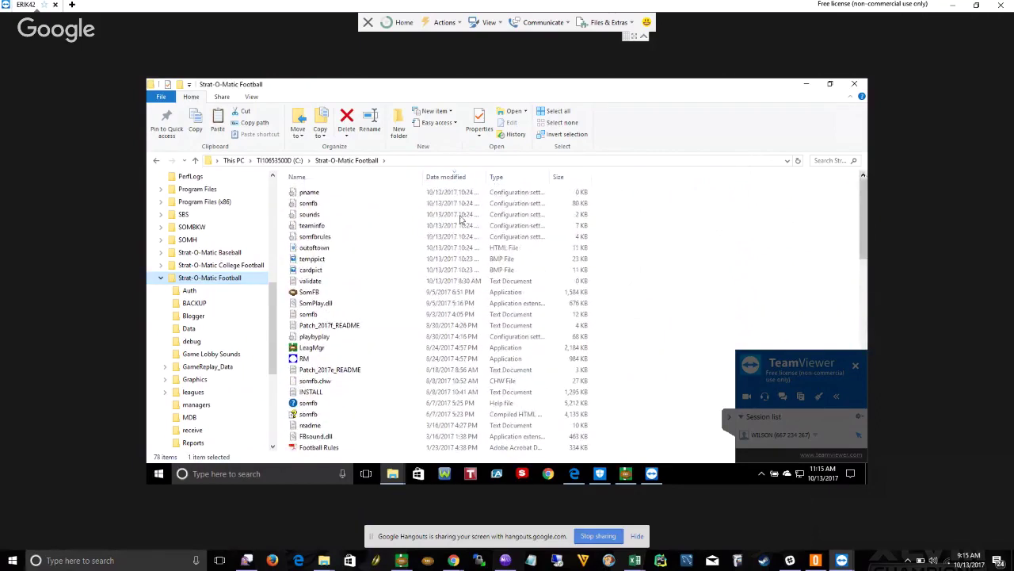
{"action": "double_click", "coordinate": [309, 292]}
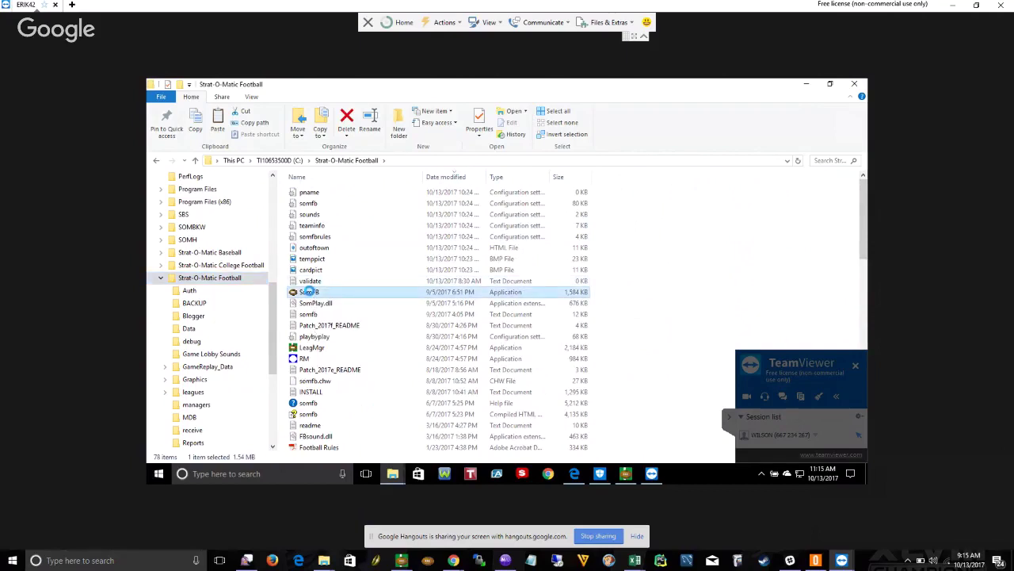
{"action": "right_click", "coordinate": [309, 291]}
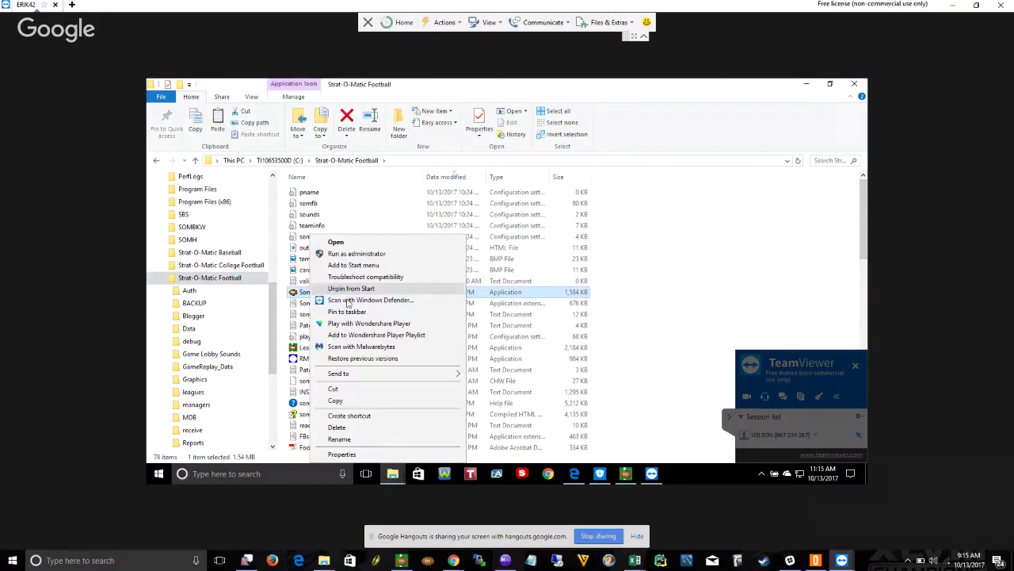
{"action": "left_click", "coordinate": [473, 372]}
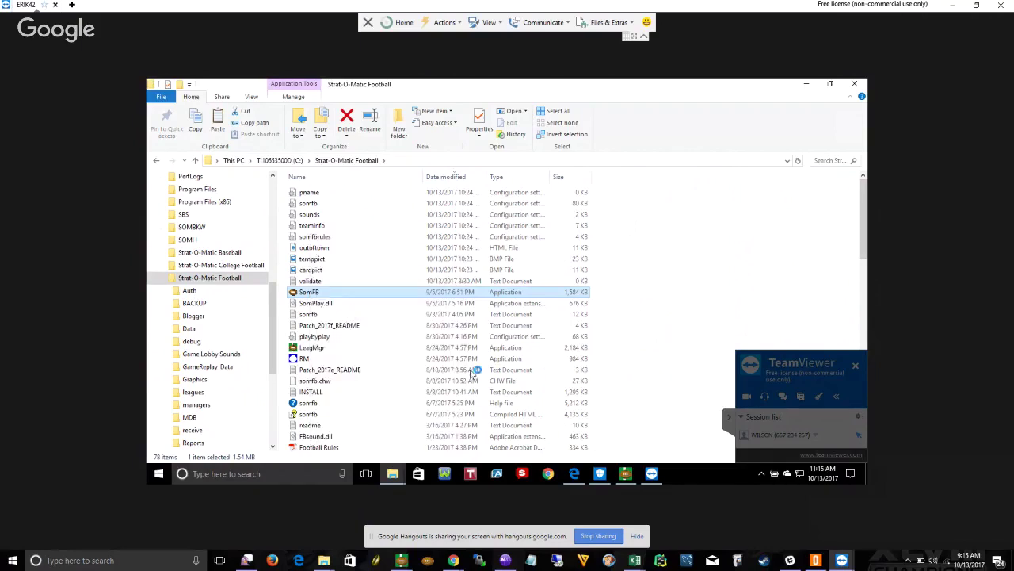
{"action": "left_click", "coordinate": [677, 476]}
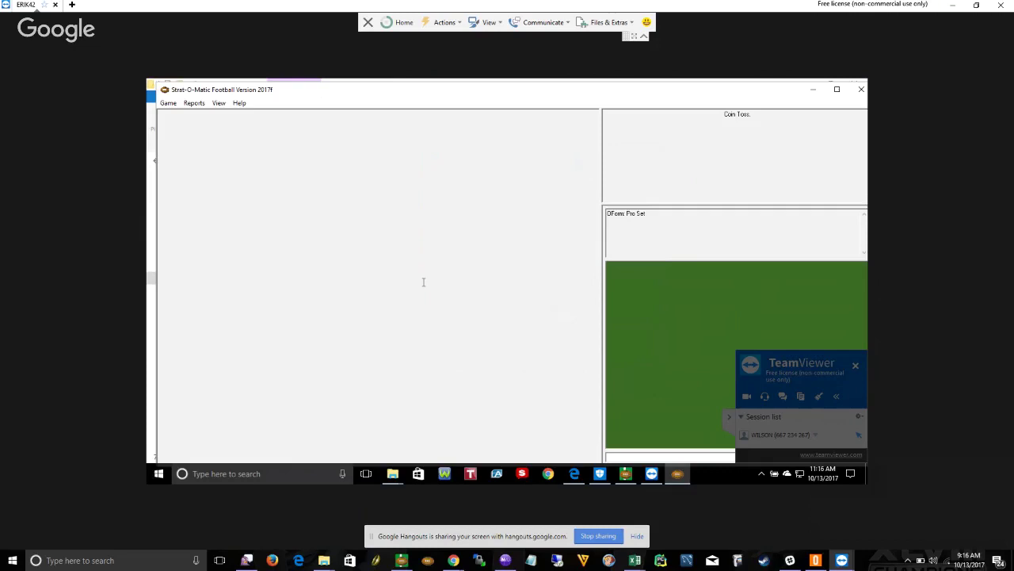
Launch a new game server for the 1989 SSRFL league's week 1 game, New England at New York AFC.
{"action": "left_click", "coordinate": [363, 204]}
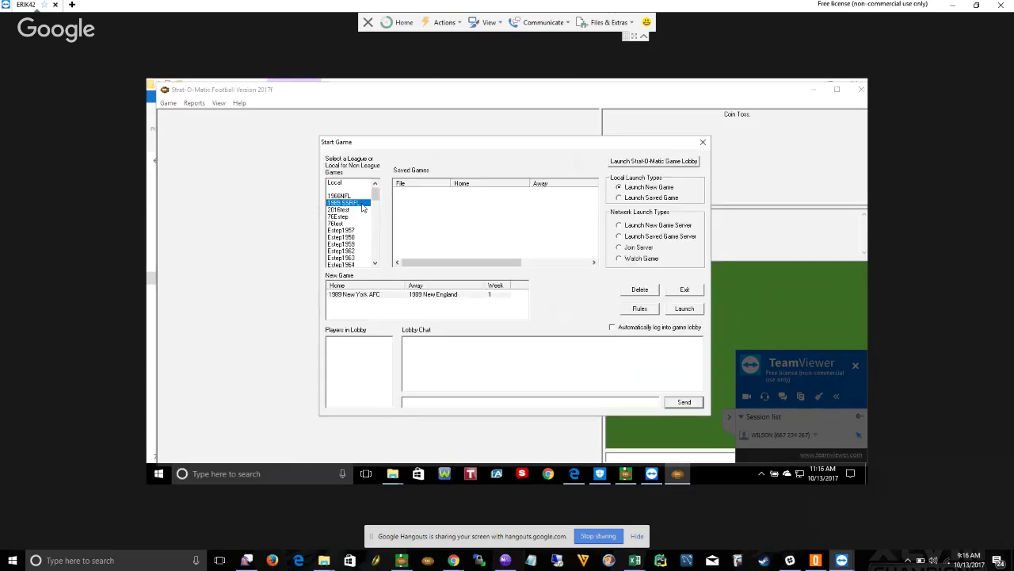
{"action": "left_click", "coordinate": [379, 300]}
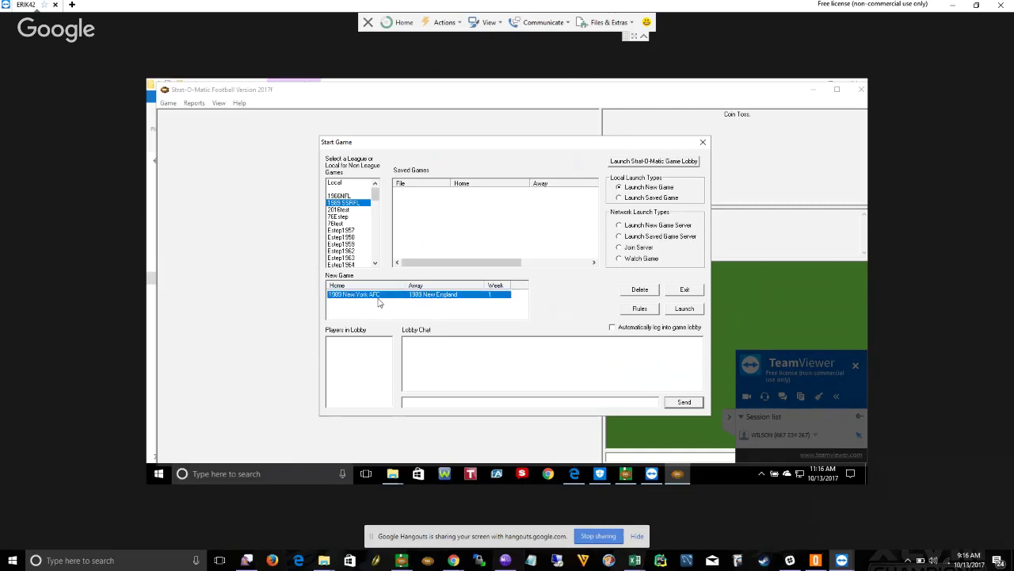
{"action": "left_click", "coordinate": [652, 227]}
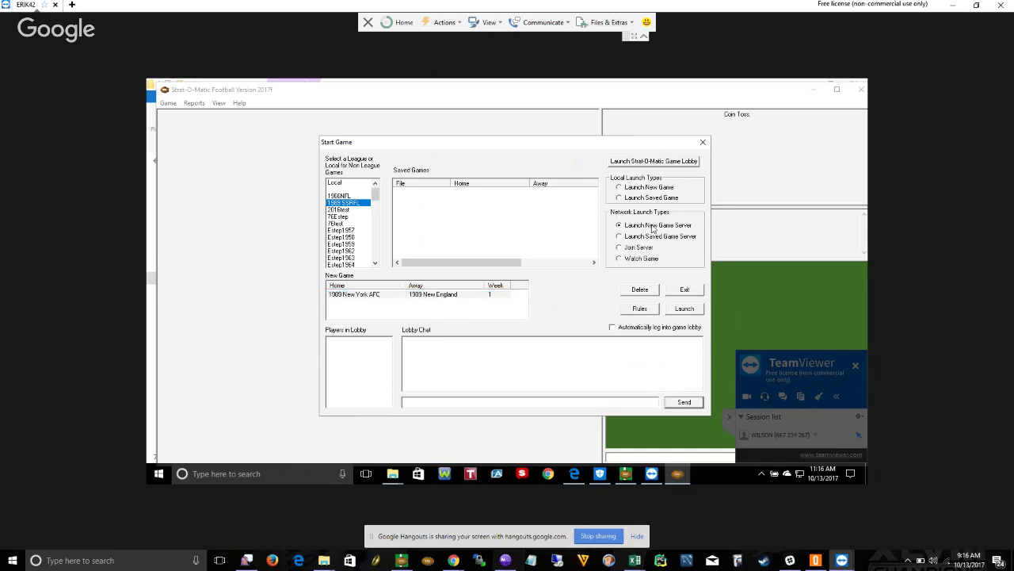
{"action": "left_click", "coordinate": [684, 310]}
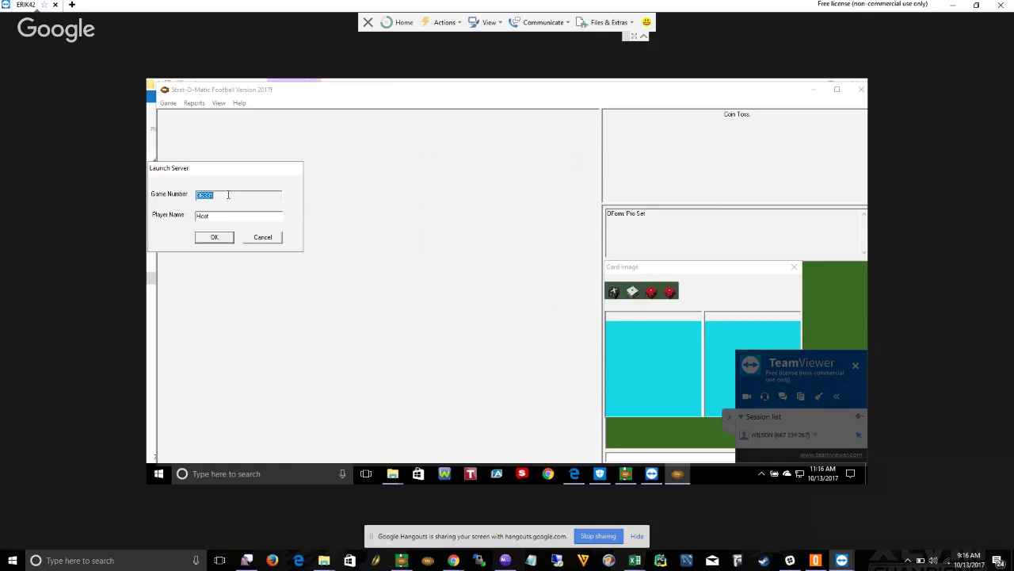
Check the server's game number, replace the player name with the host's first name and start the server.
{"action": "left_click", "coordinate": [228, 194]}
{"action": "double_click", "coordinate": [191, 191]}
{"action": "left_click", "coordinate": [244, 217]}
{"action": "key", "text": "BackSpace"}
{"action": "key", "text": "BackSpace"}
{"action": "key", "text": "BackSpace"}
{"action": "key", "text": "BackSpace"}
{"action": "type", "text": "Eri"}
{"action": "left_click", "coordinate": [219, 239]}
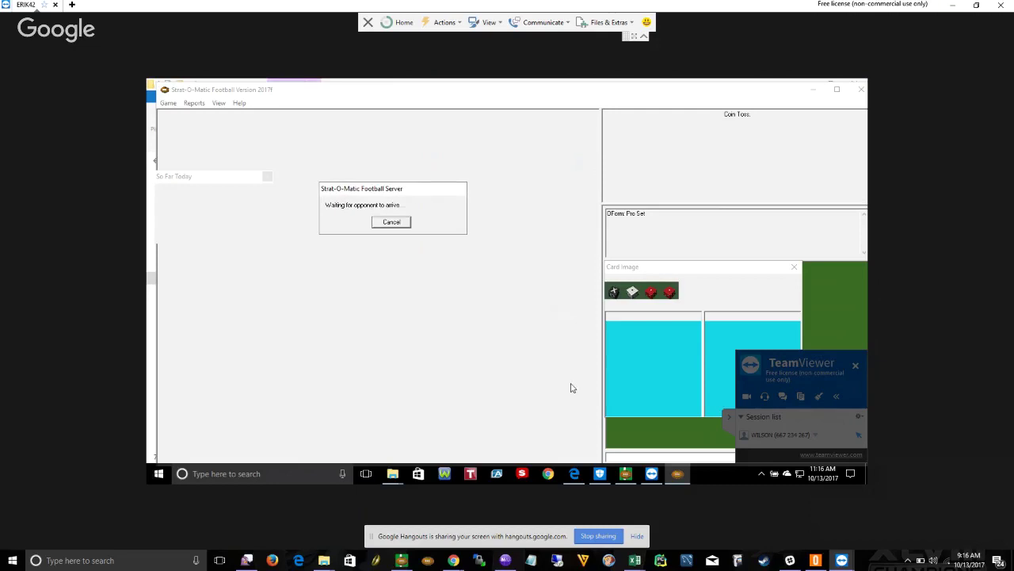
Switch to the local computer's Strat-O-Matic Football and join the server using the host's game number.
{"action": "mouse_move", "coordinate": [630, 559]}
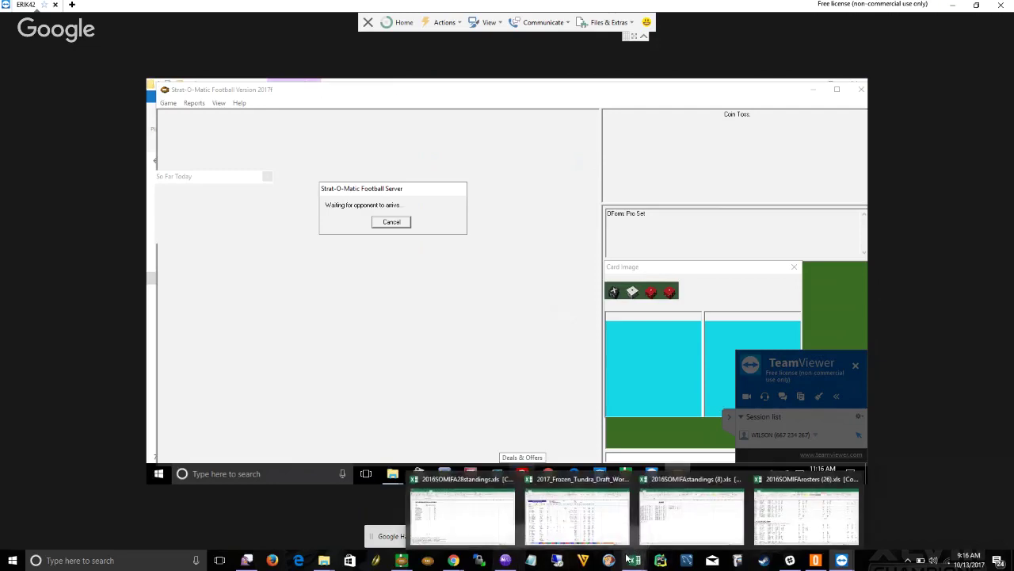
{"action": "left_click", "coordinate": [427, 560]}
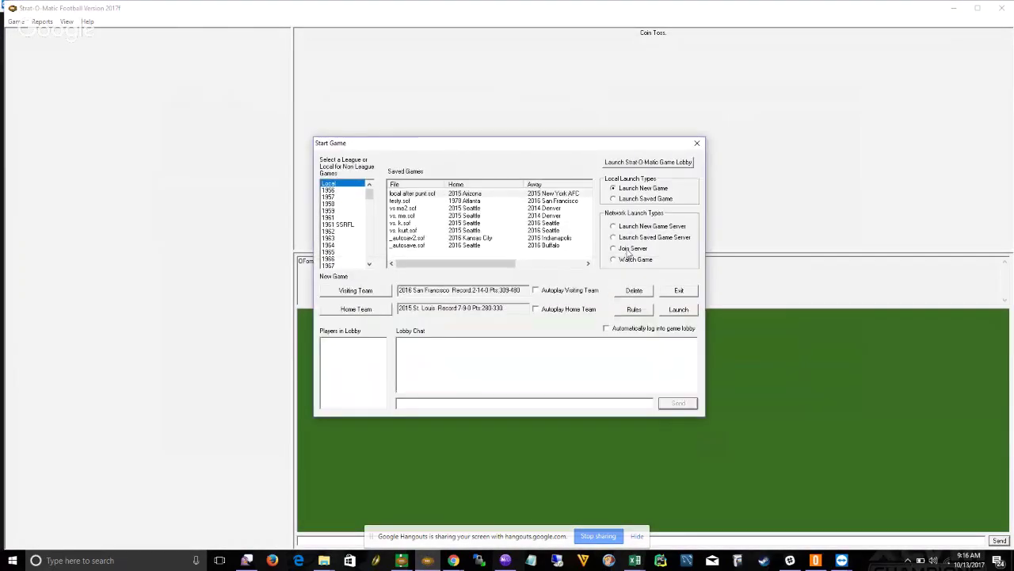
{"action": "left_click", "coordinate": [628, 250]}
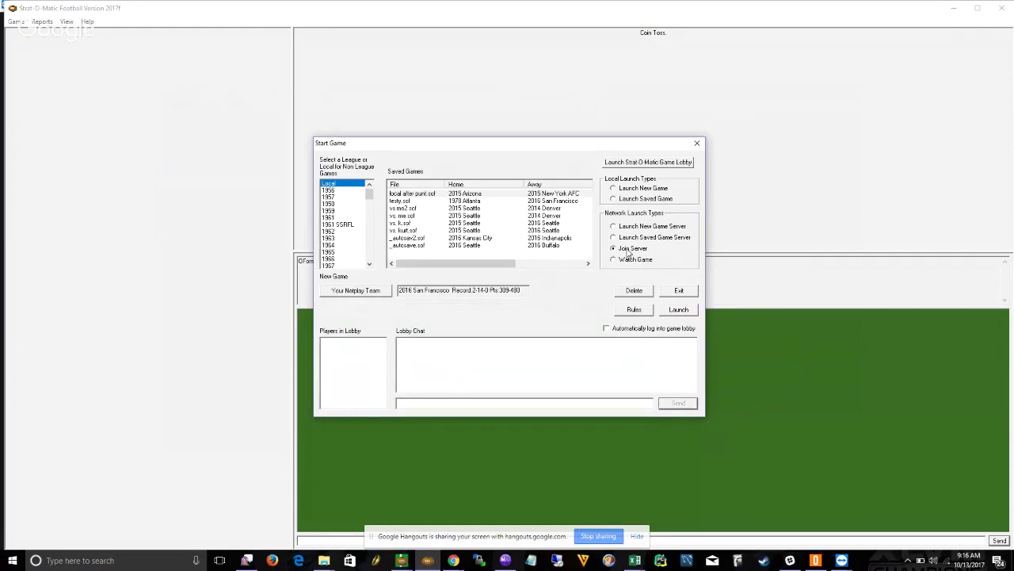
{"action": "left_click", "coordinate": [680, 310]}
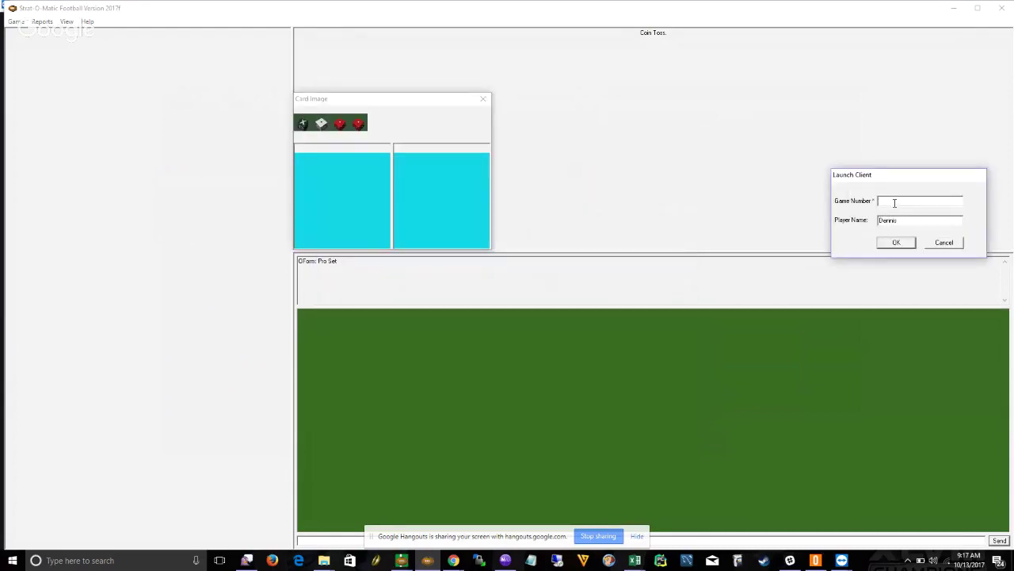
{"action": "type", "text": "36331"}
{"action": "left_click", "coordinate": [895, 242]}
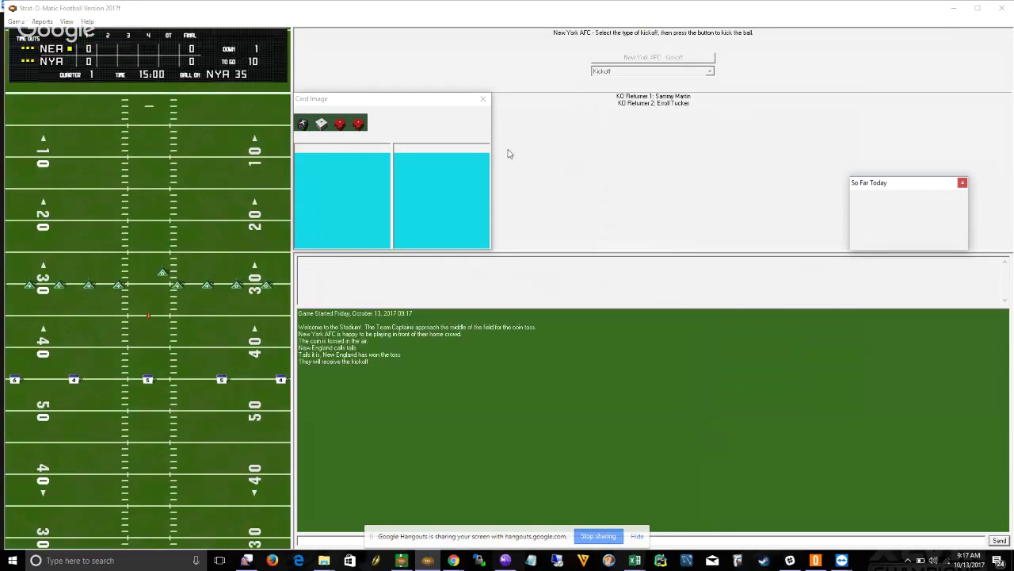
Return to the remote computer and bring its Strat-O-Matic Football folder window to the front.
{"action": "key", "text": "alt+Tab"}
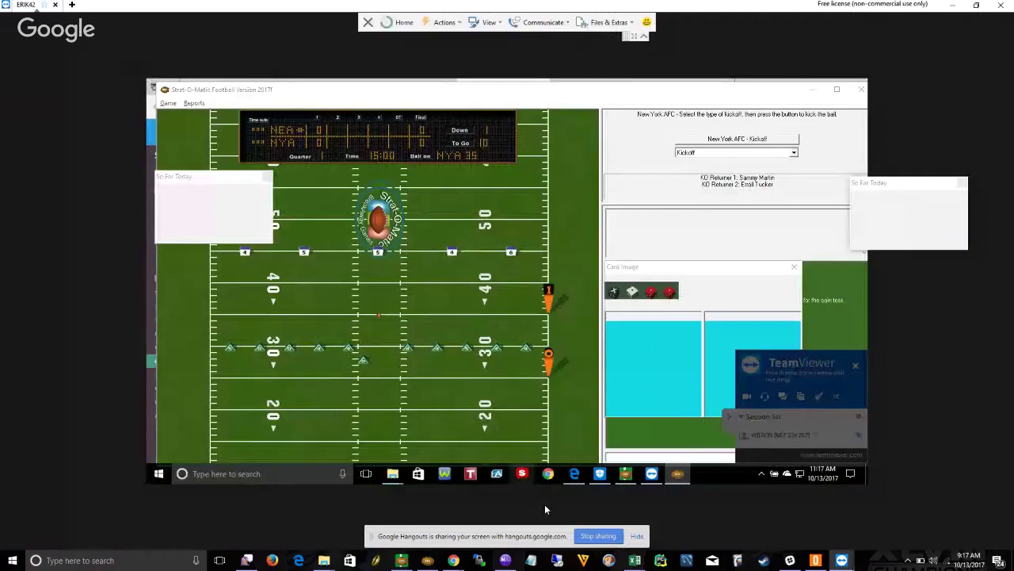
{"action": "left_click", "coordinate": [573, 473]}
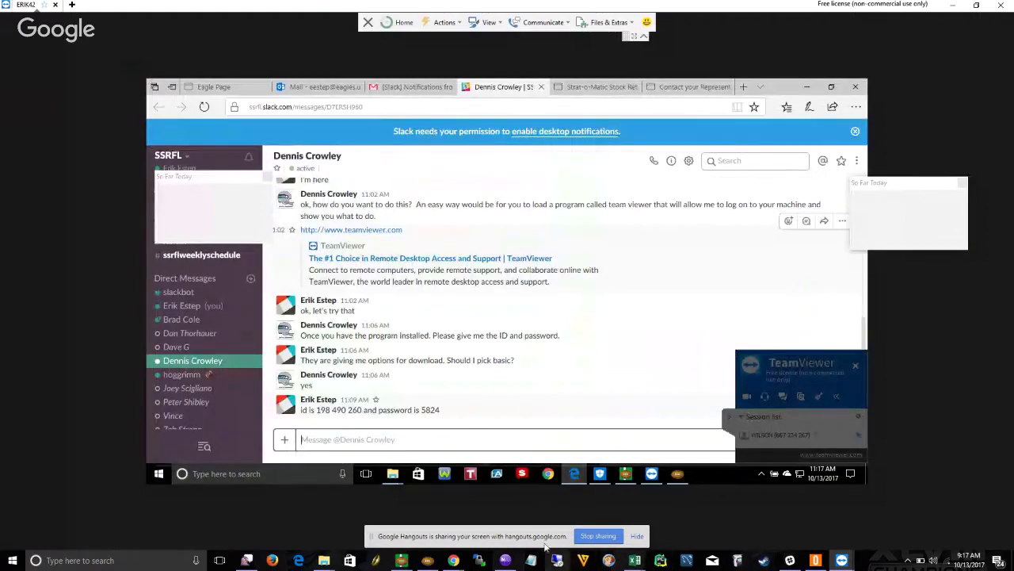
{"action": "left_click", "coordinate": [393, 475]}
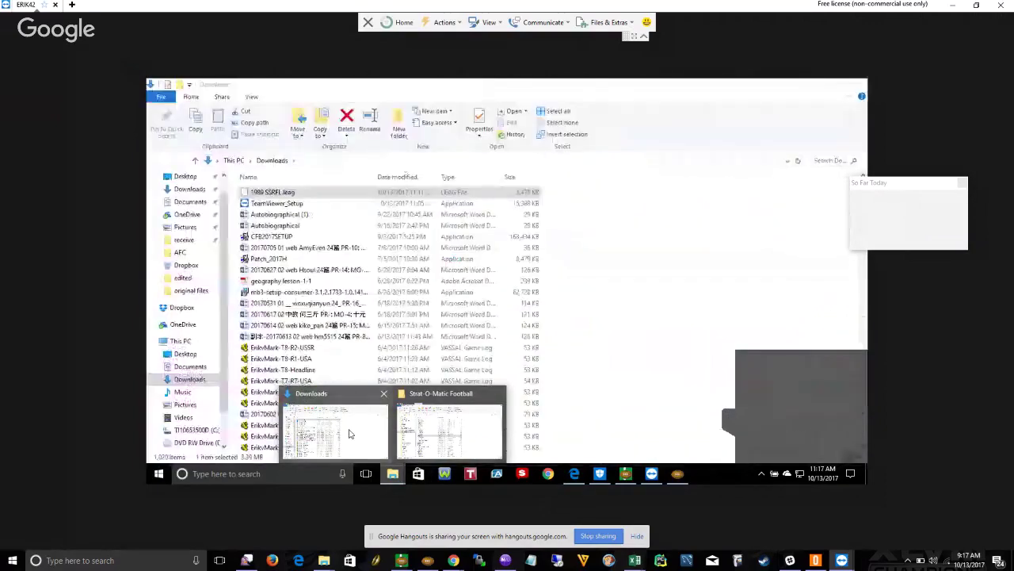
{"action": "mouse_move", "coordinate": [393, 476]}
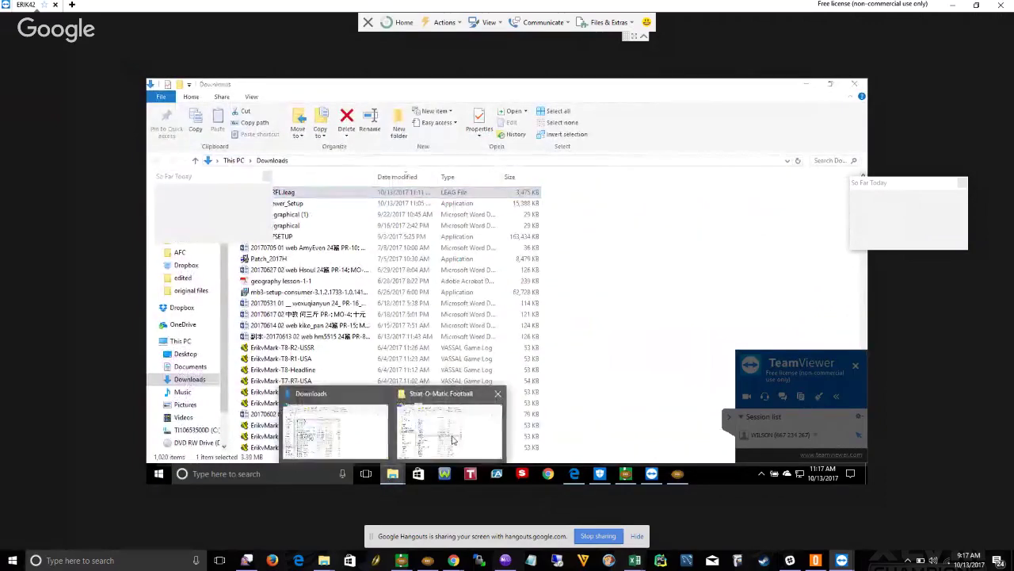
{"action": "left_click", "coordinate": [453, 440]}
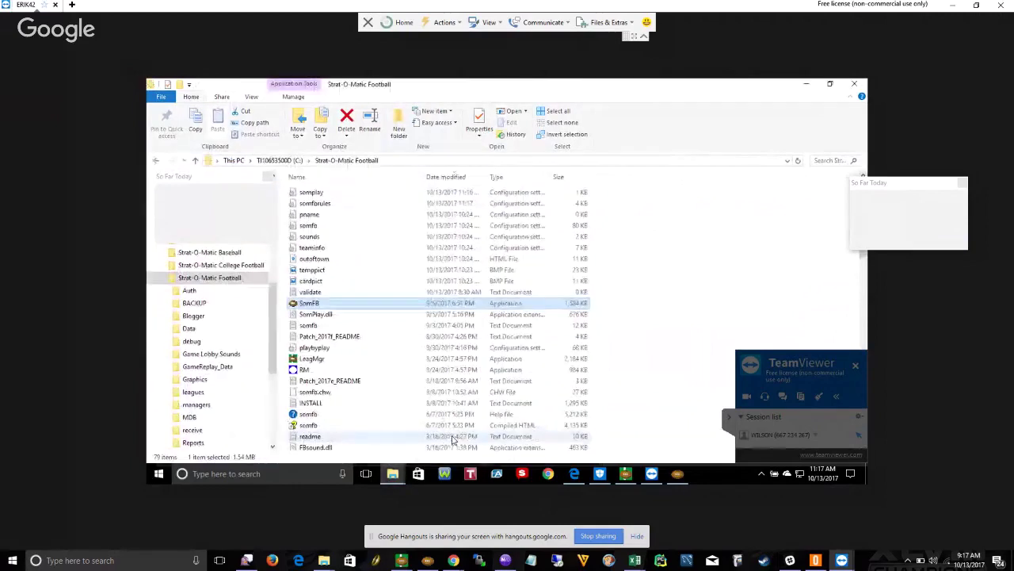
Look through the Strat-O-Matic Football folder for the send folder and open it to examine its contents.
{"action": "double_click", "coordinate": [346, 304]}
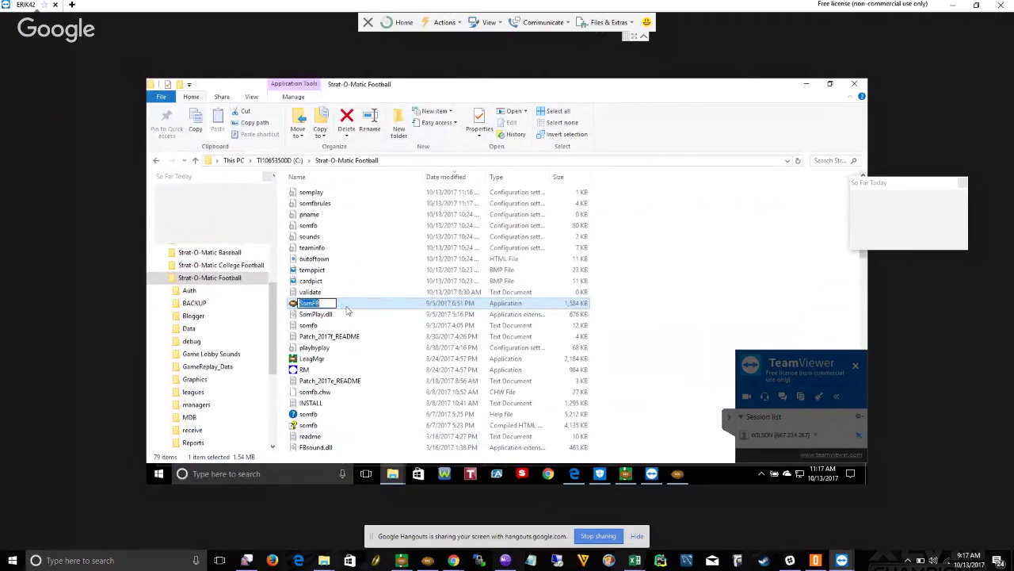
{"action": "key", "text": "Down"}
{"action": "key", "text": "Down"}
{"action": "key", "text": "Down"}
{"action": "key", "text": "Down"}
{"action": "key", "text": "Down"}
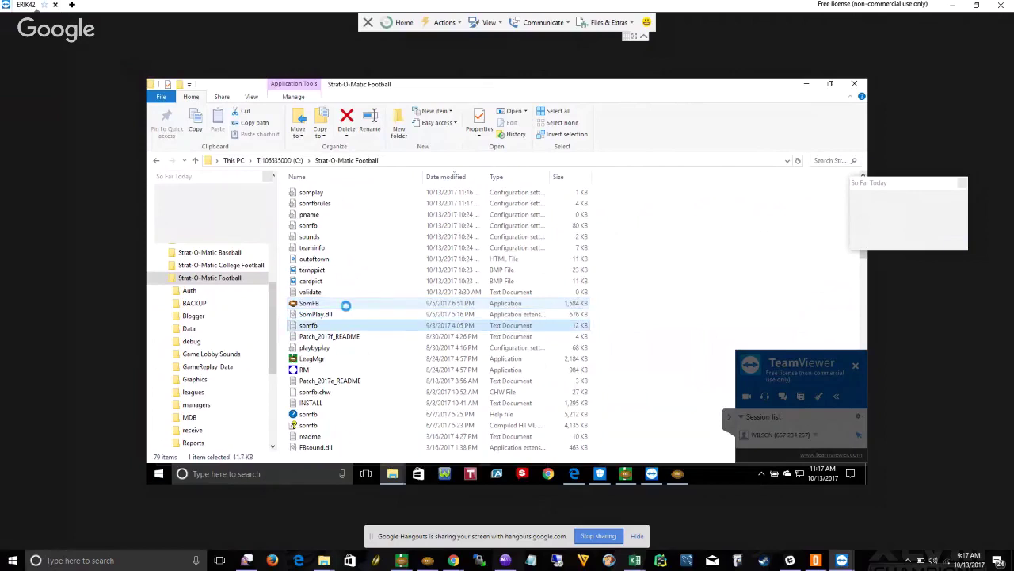
{"action": "key", "text": "Down"}
{"action": "key", "text": "Down"}
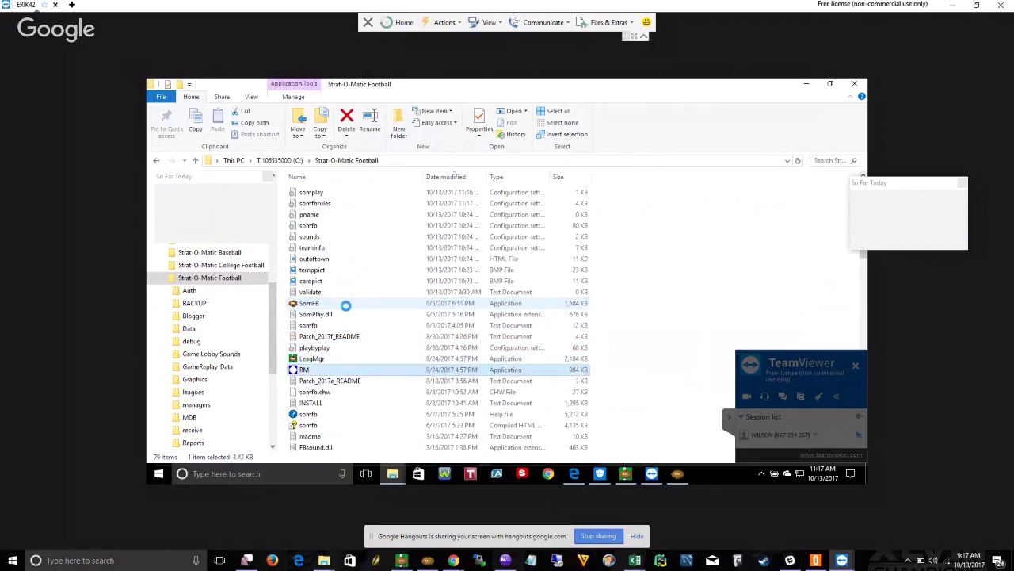
{"action": "key", "text": "Down"}
{"action": "key", "text": "Down"}
{"action": "key", "text": "Down"}
{"action": "key", "text": "Down"}
{"action": "key", "text": "Down"}
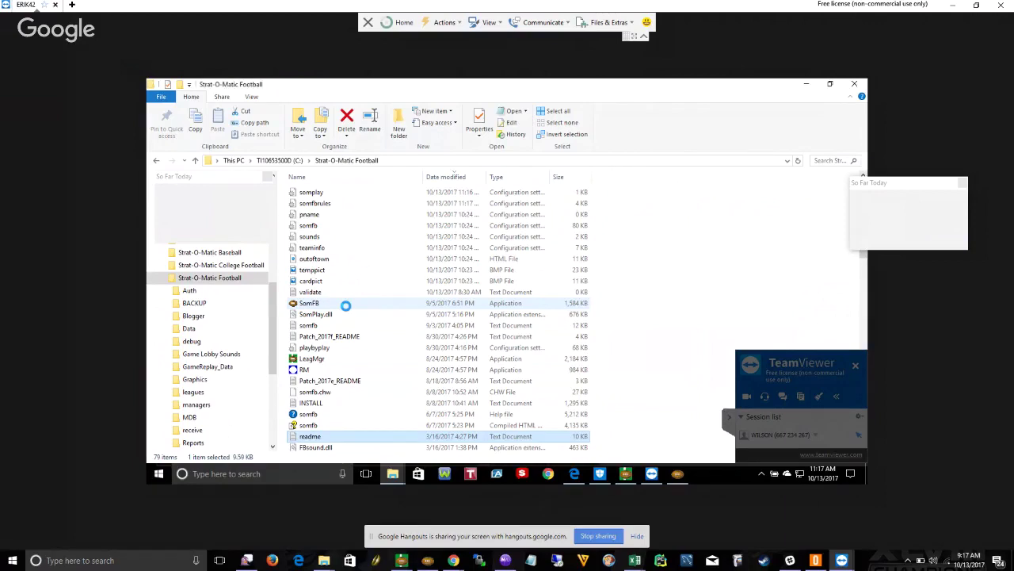
{"action": "key", "text": "Page_Down"}
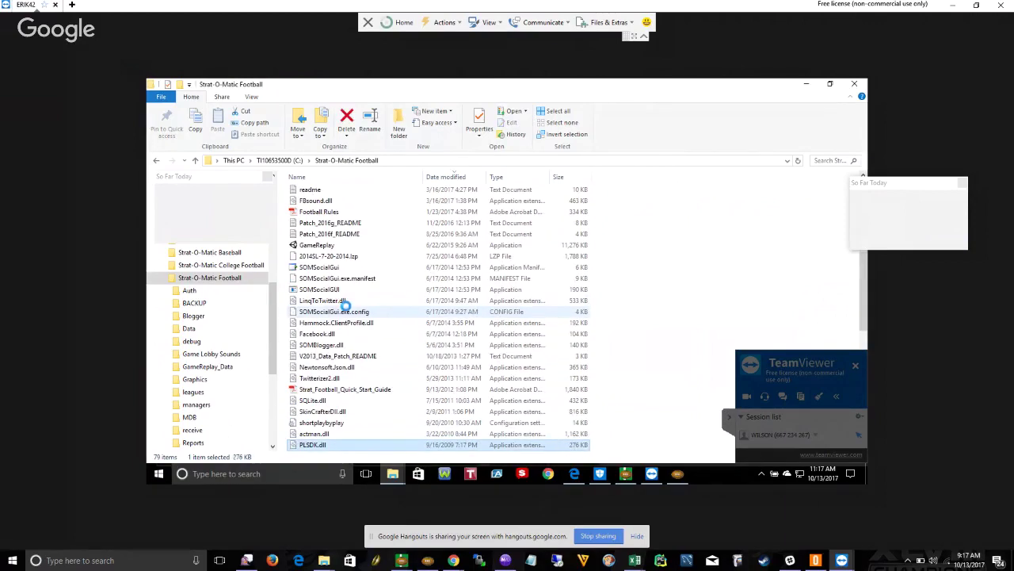
{"action": "key", "text": "Page_Down"}
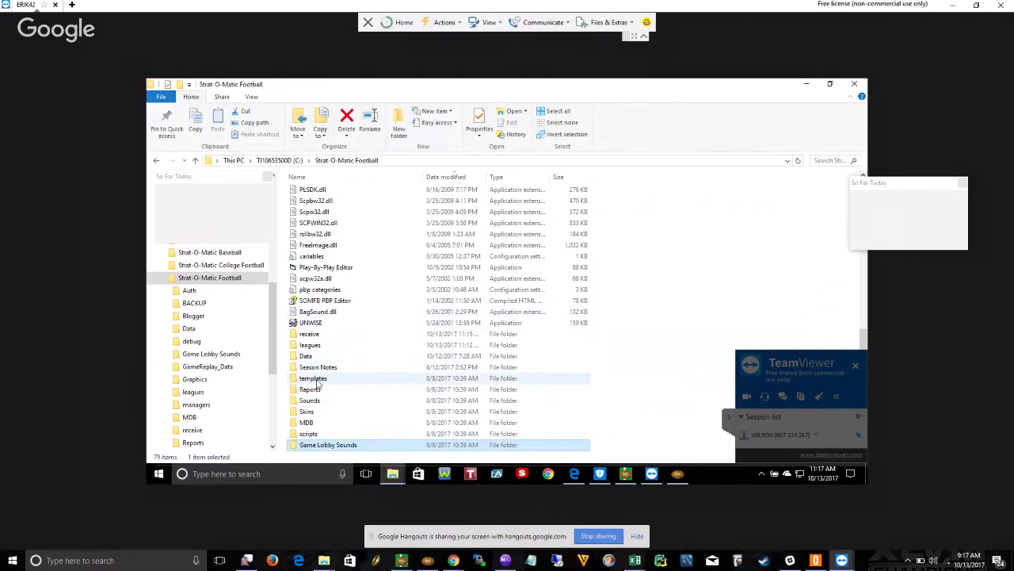
{"action": "key", "text": "Page_Down"}
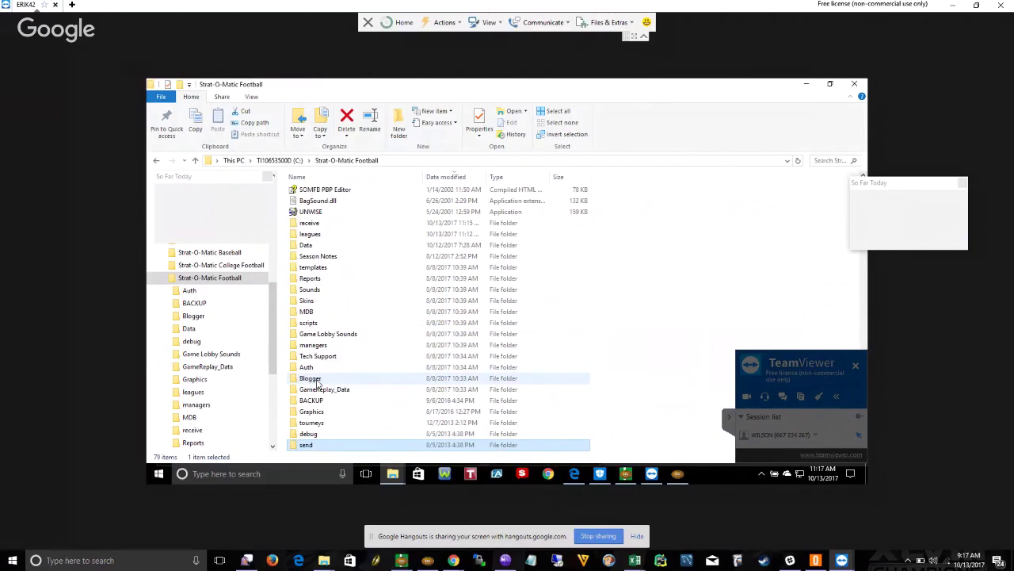
{"action": "left_click", "coordinate": [317, 443]}
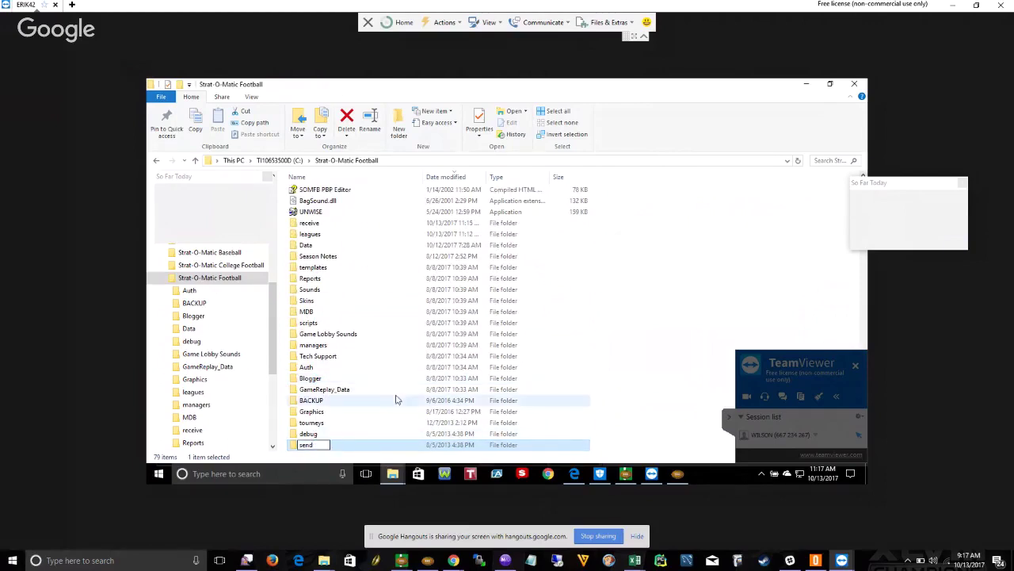
{"action": "double_click", "coordinate": [350, 447]}
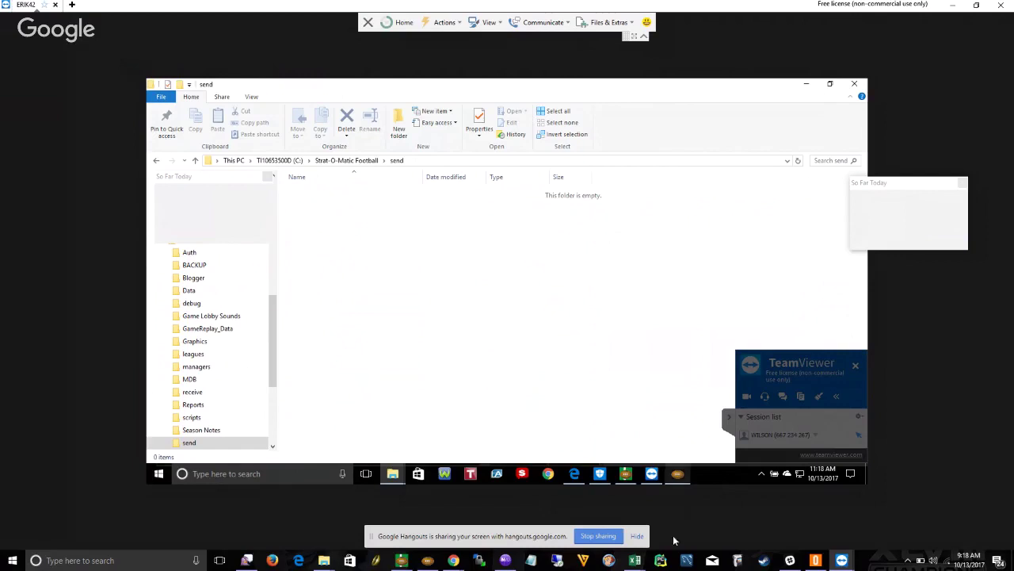
Return to the Strat-O-Matic Football game on the remote computer and exit the program.
{"action": "mouse_move", "coordinate": [677, 474]}
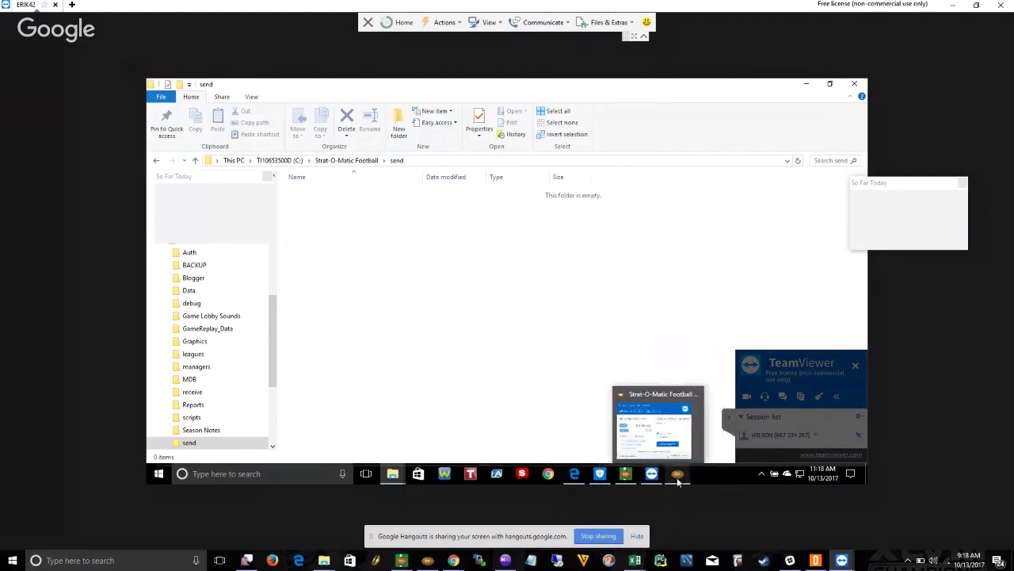
{"action": "left_click", "coordinate": [677, 476]}
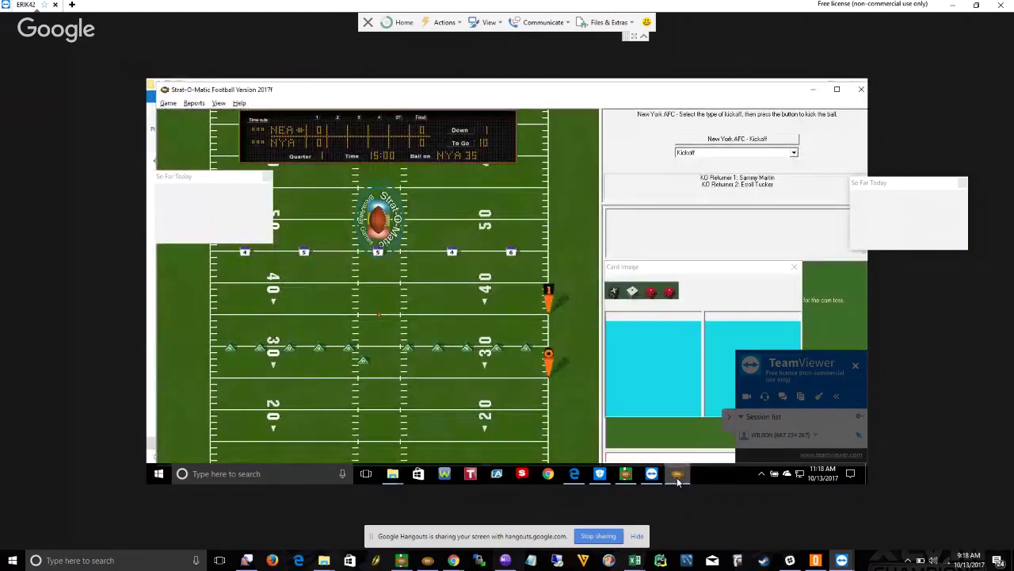
{"action": "left_click", "coordinate": [862, 94]}
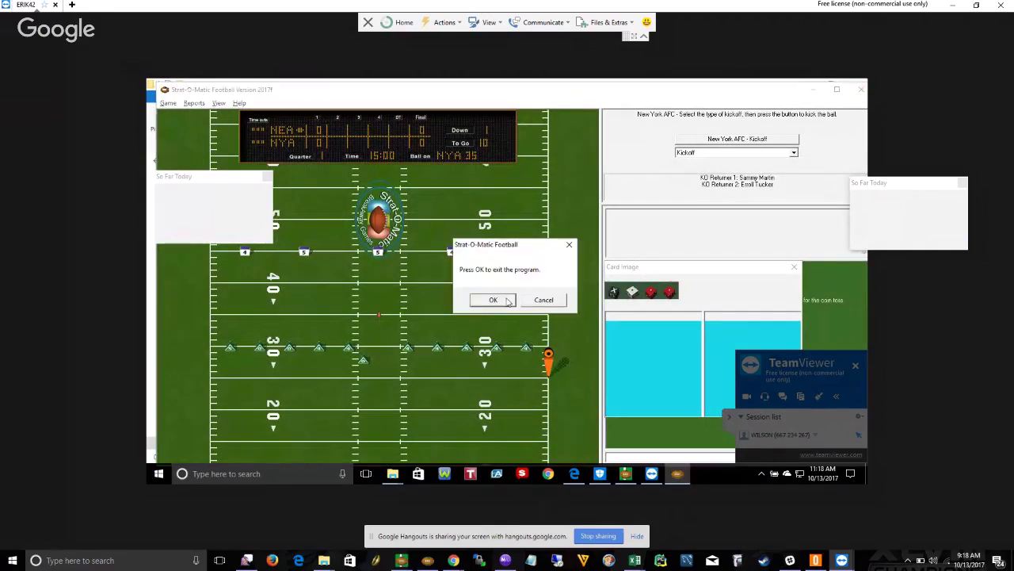
{"action": "left_click", "coordinate": [507, 299]}
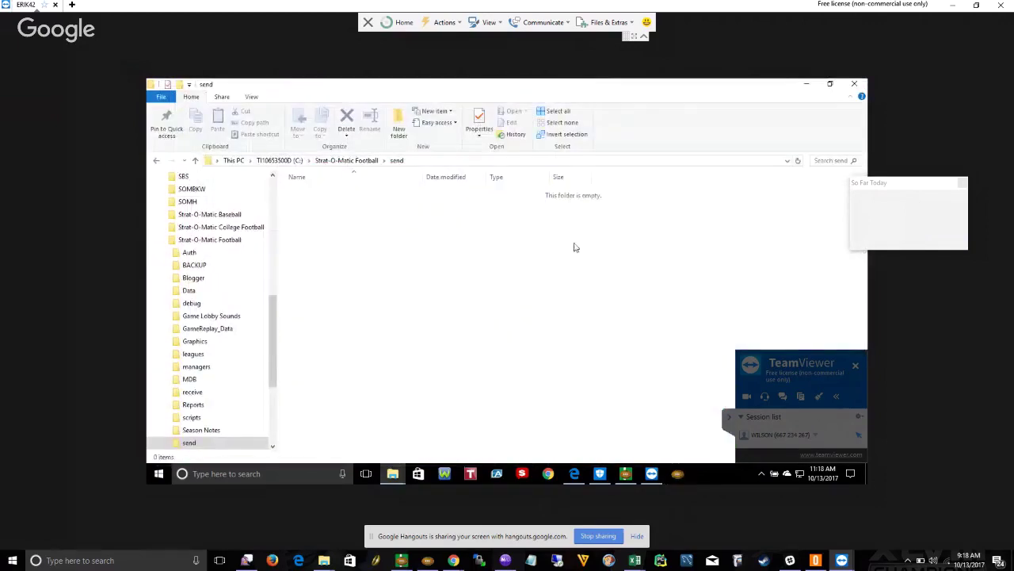
Bring League Manager to the front and delete the invalid league 2016test, confirming the deletion.
{"action": "left_click", "coordinate": [625, 473]}
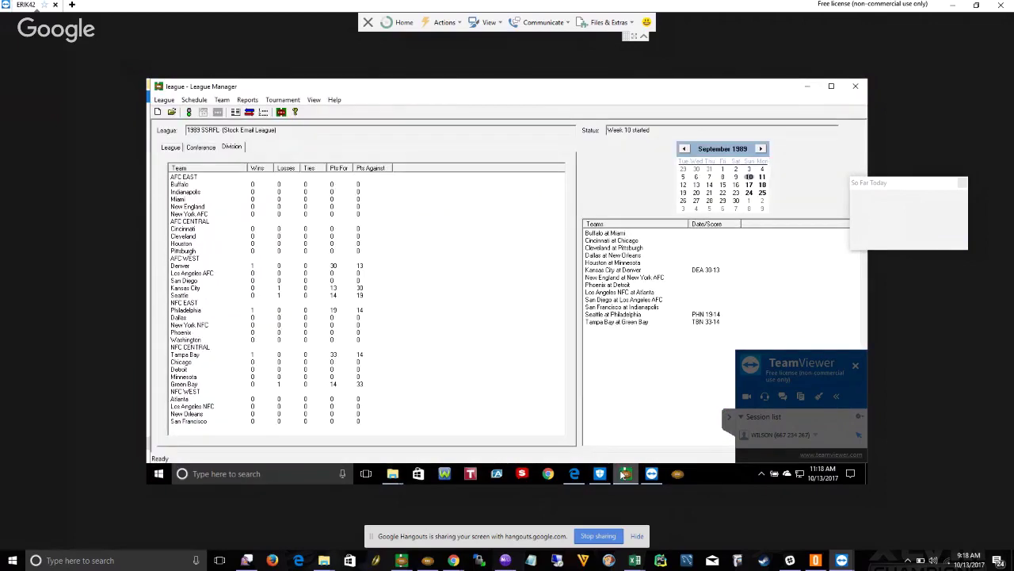
{"action": "left_click", "coordinate": [173, 103]}
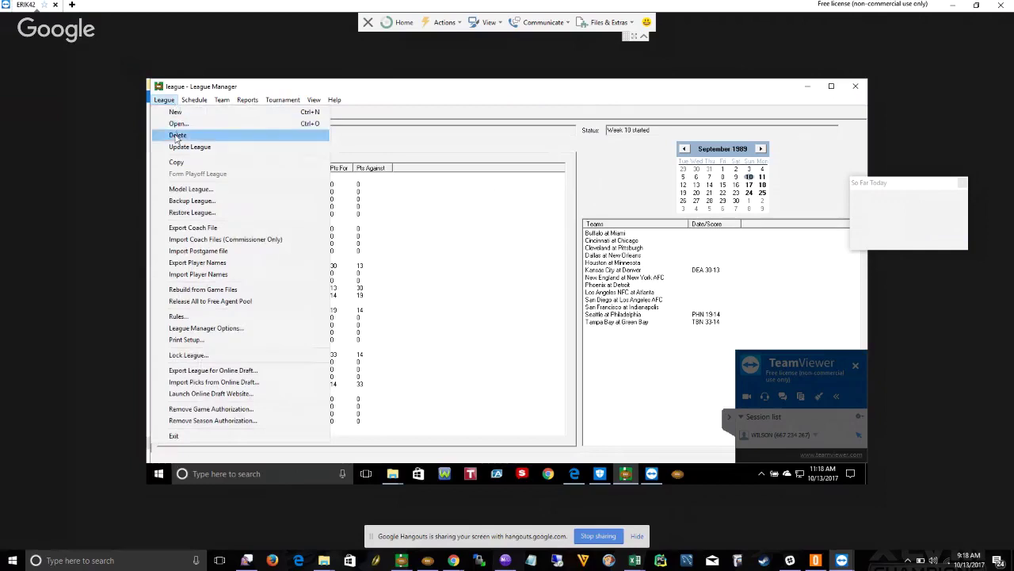
{"action": "left_click", "coordinate": [176, 139]}
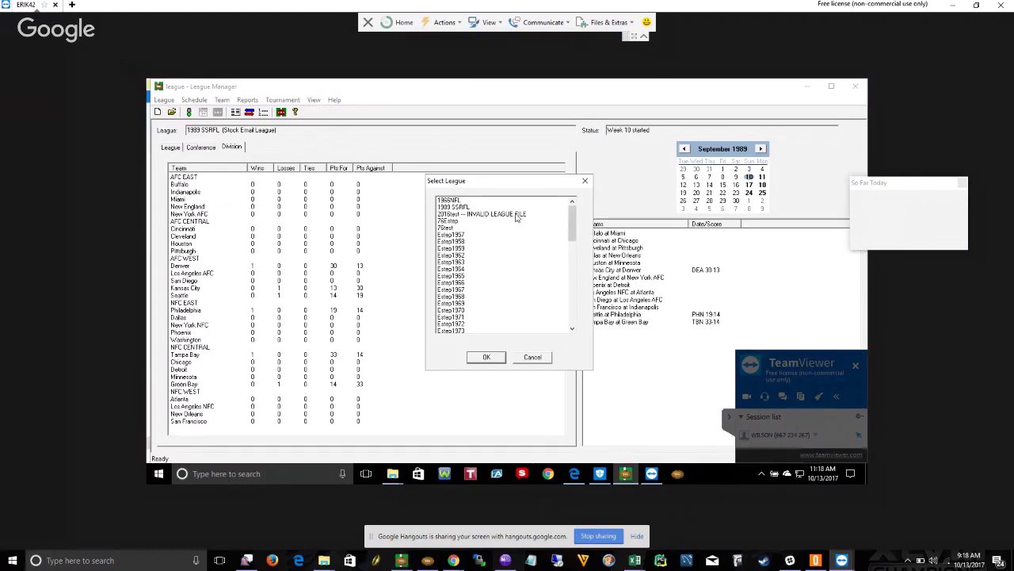
{"action": "left_click", "coordinate": [517, 216]}
{"action": "key", "text": "Delete"}
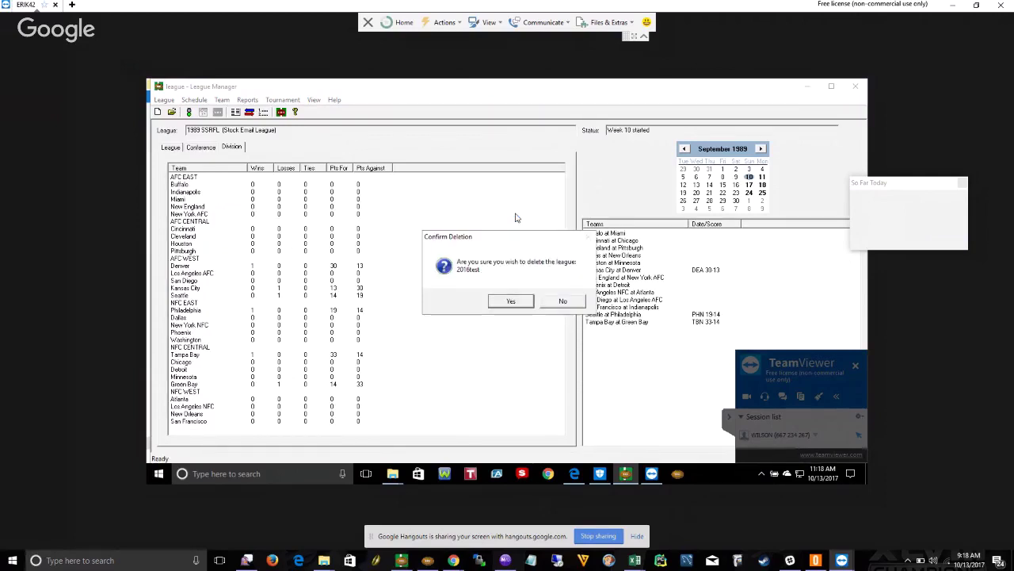
{"action": "left_click", "coordinate": [512, 301]}
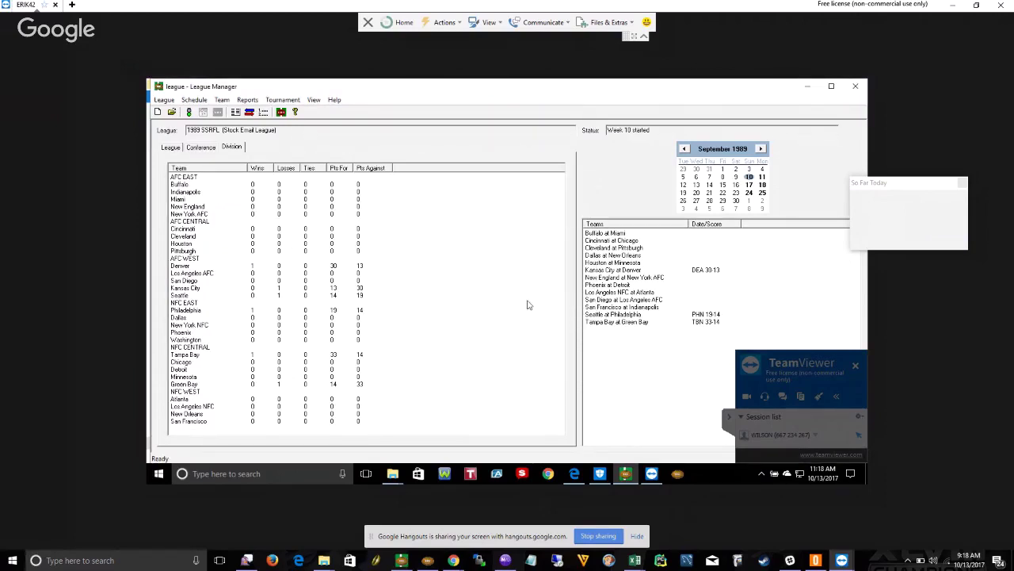
Look through the list of leagues available to open without choosing one, and close League Manager.
{"action": "left_click", "coordinate": [164, 100]}
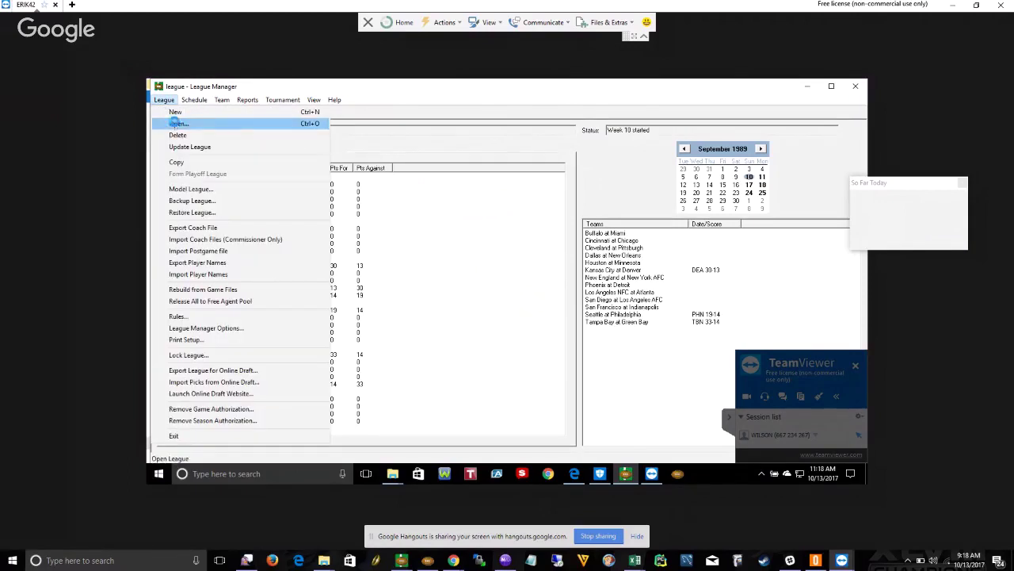
{"action": "left_click", "coordinate": [176, 124]}
{"action": "left_click_drag", "start_coordinate": [567, 229], "coordinate": [578, 324]}
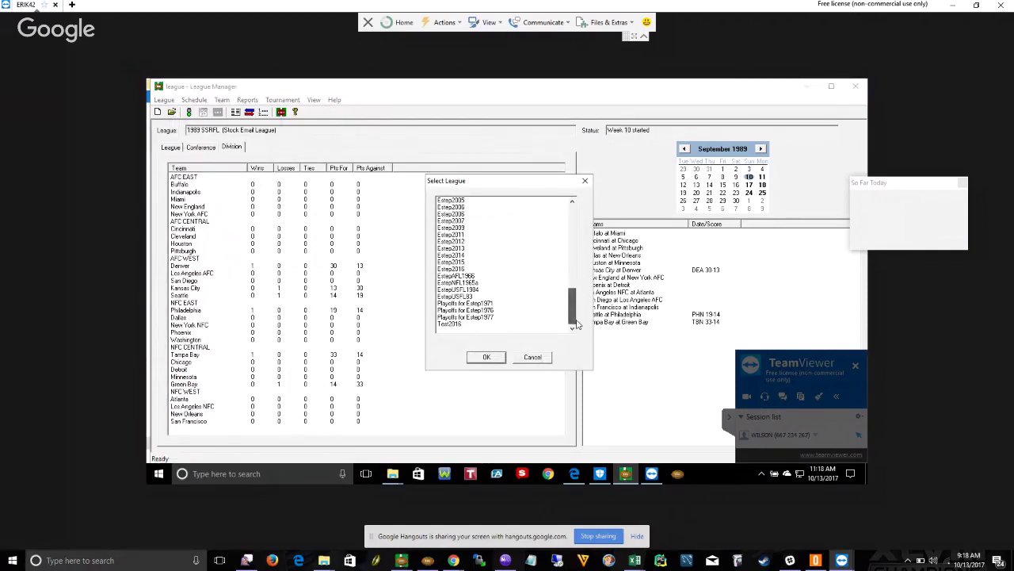
{"action": "left_click", "coordinate": [550, 361]}
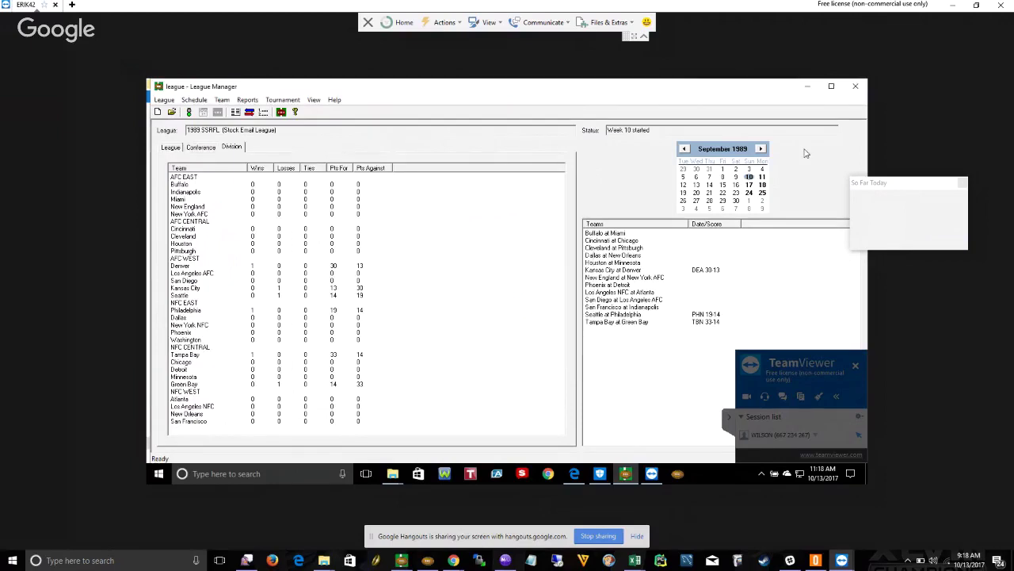
{"action": "left_click", "coordinate": [856, 85]}
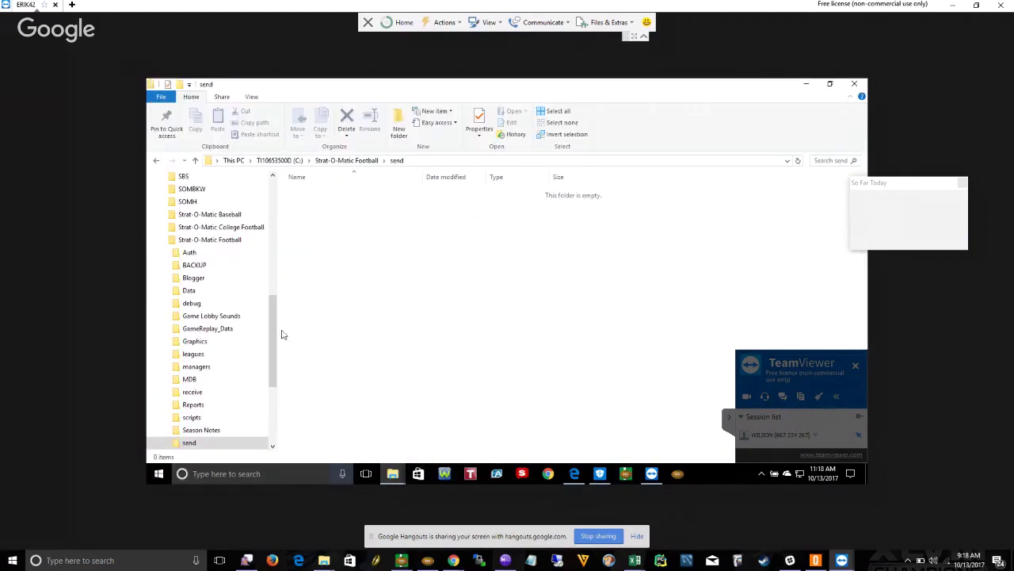
Open the leagues folder of Strat-O-Matic Football and delete the unnamed LEAGUE12() folder.
{"action": "left_click", "coordinate": [187, 355]}
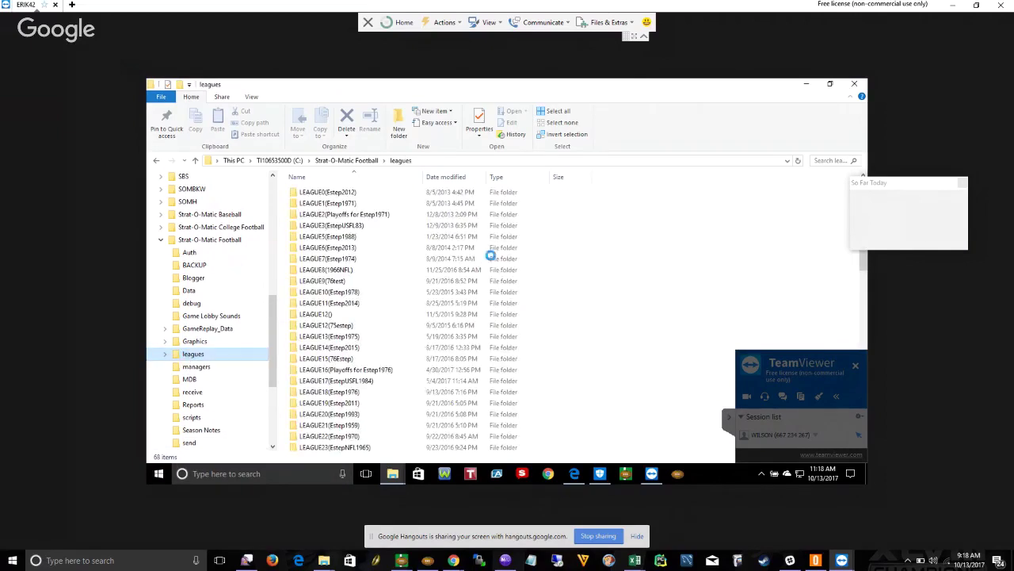
{"action": "left_click", "coordinate": [336, 314]}
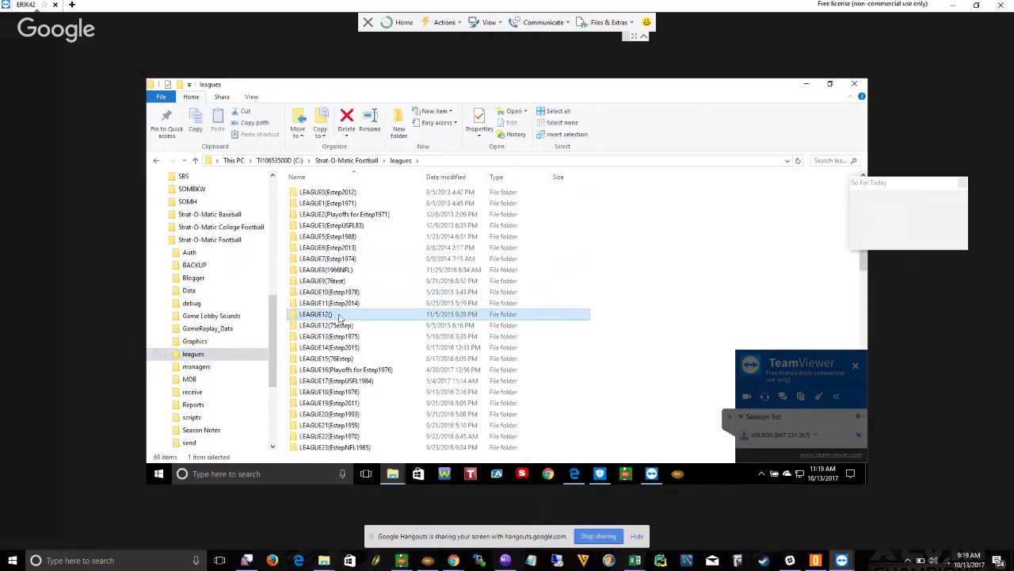
{"action": "key", "text": "Delete"}
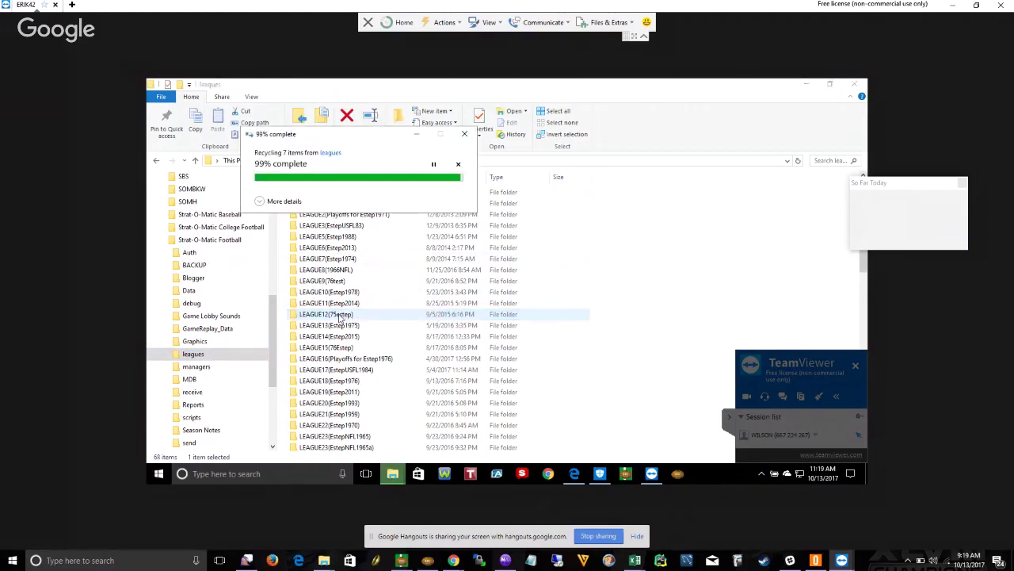
Start Strat-O-Matic Football, accept the league conversion notice to check the league list, exit the program and refresh the leagues folder.
{"action": "left_click", "coordinate": [678, 474]}
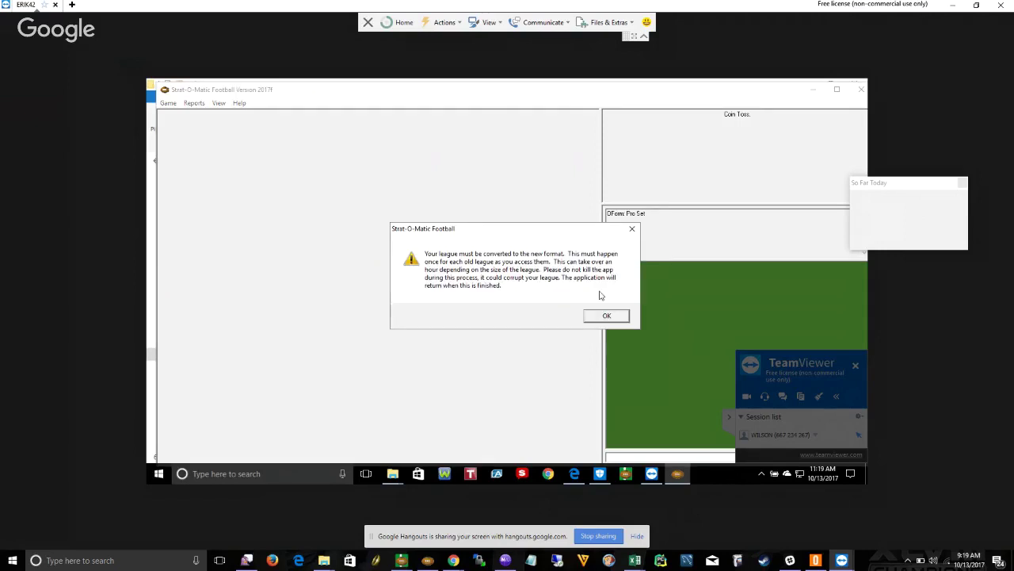
{"action": "left_click", "coordinate": [622, 317]}
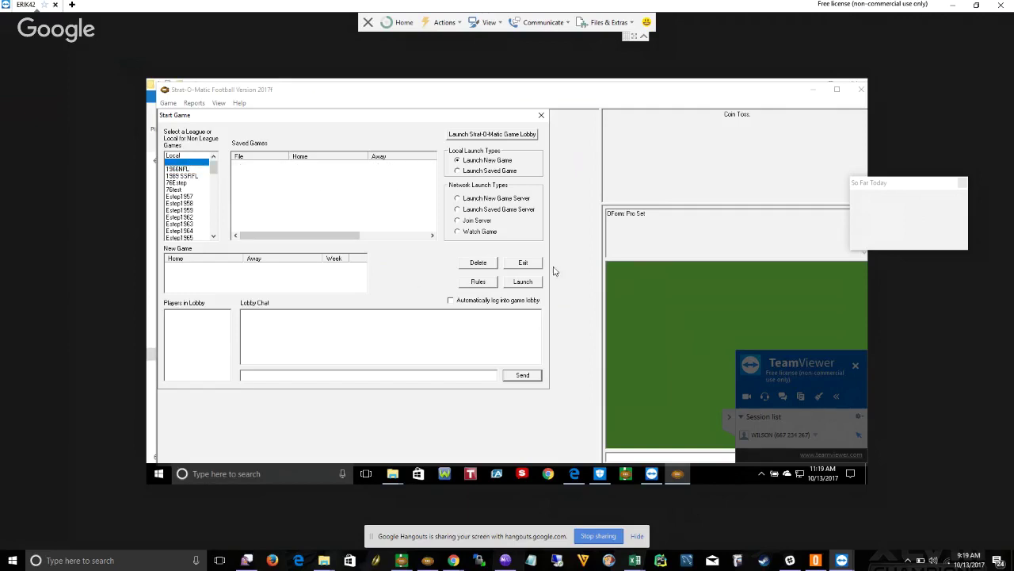
{"action": "left_click", "coordinate": [524, 264]}
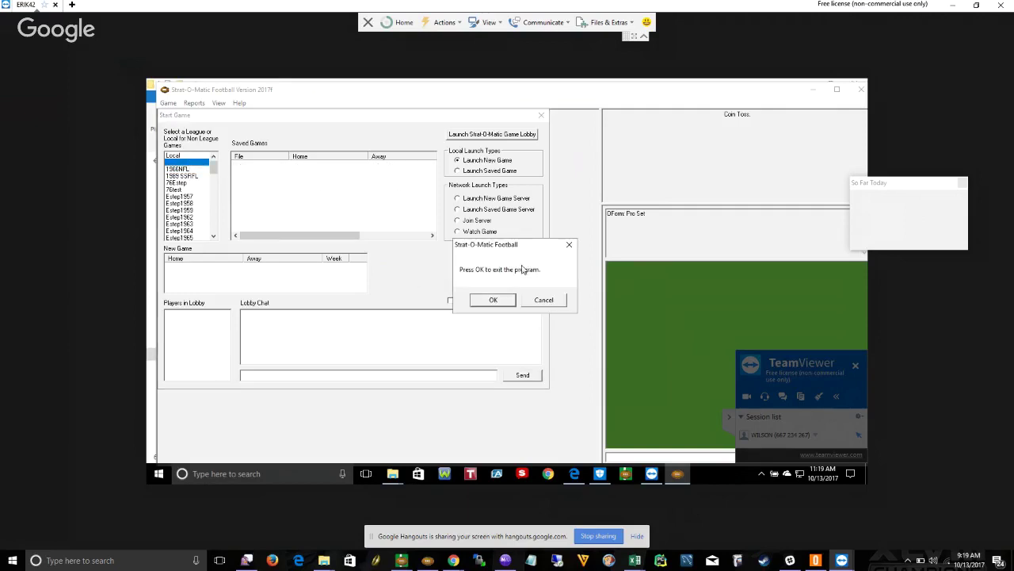
{"action": "left_click", "coordinate": [499, 302]}
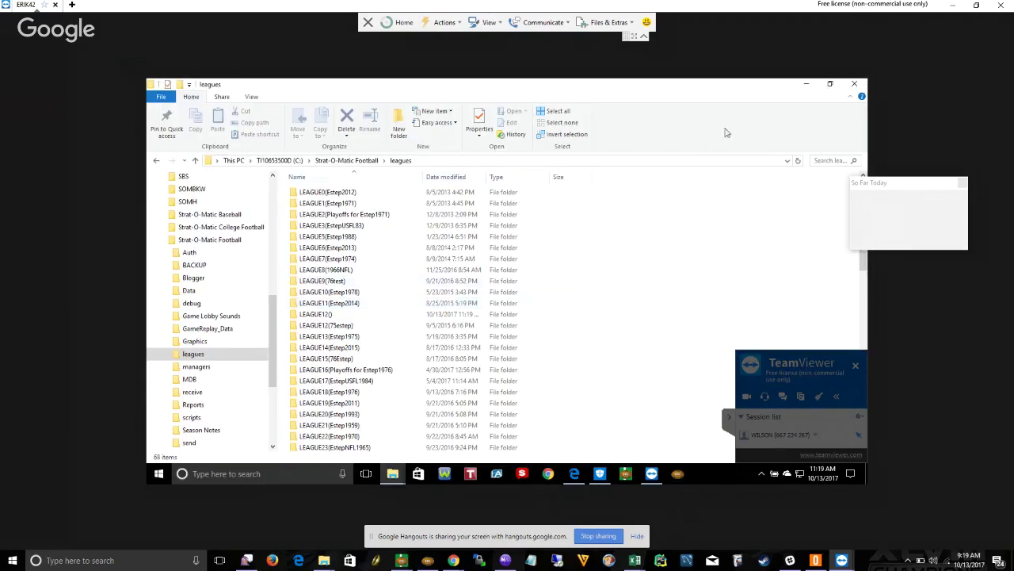
{"action": "left_click", "coordinate": [800, 161]}
Reopen League Manager and search the list of leagues to delete for an unnamed entry, leaving without deleting any.
{"action": "left_click", "coordinate": [627, 474]}
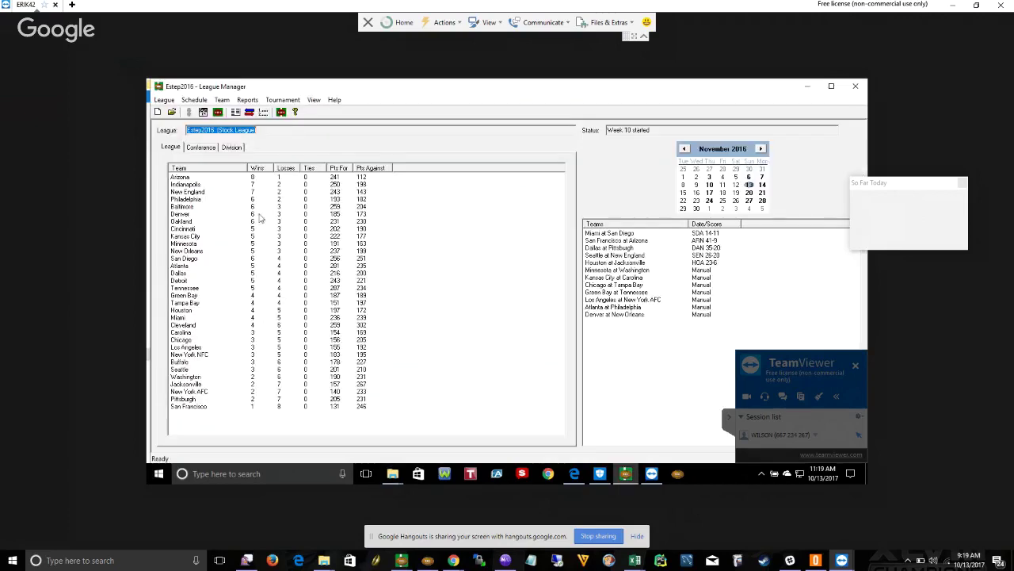
{"action": "left_click", "coordinate": [167, 101]}
{"action": "left_click", "coordinate": [178, 134]}
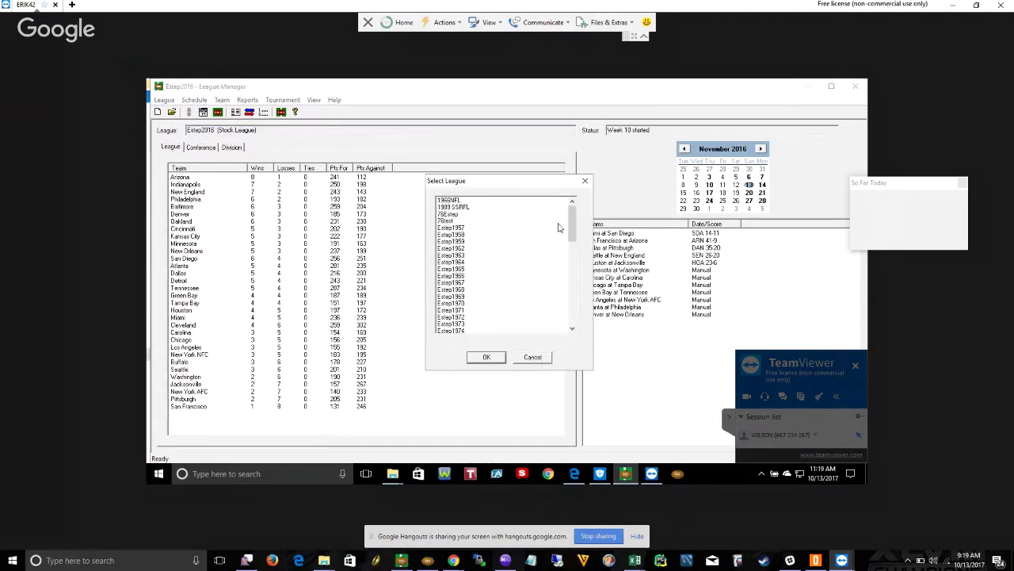
{"action": "left_click_drag", "start_coordinate": [569, 228], "coordinate": [587, 321]}
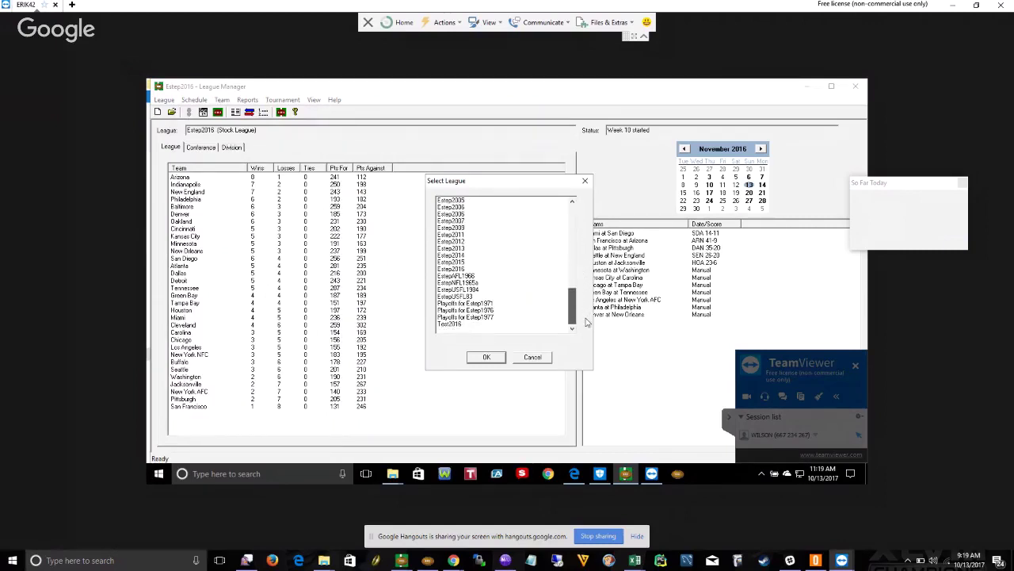
{"action": "left_click", "coordinate": [493, 325]}
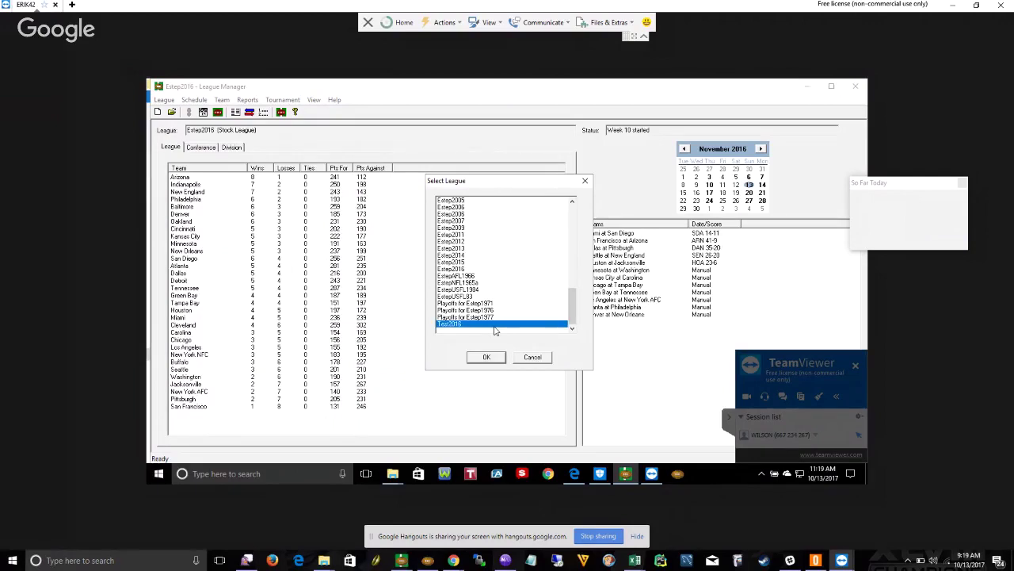
{"action": "key", "text": "Up"}
{"action": "key", "text": "Up"}
{"action": "key", "text": "Up"}
{"action": "key", "text": "Up"}
{"action": "key", "text": "Up"}
{"action": "key", "text": "Up"}
{"action": "key", "text": "Up"}
{"action": "key", "text": "Up"}
{"action": "key", "text": "Up"}
{"action": "key", "text": "Up"}
{"action": "key", "text": "Up"}
{"action": "key", "text": "Up"}
{"action": "key", "text": "Up"}
{"action": "key", "text": "Up"}
{"action": "key", "text": "Up"}
{"action": "key", "text": "Up"}
{"action": "key", "text": "Up"}
{"action": "key", "text": "Up"}
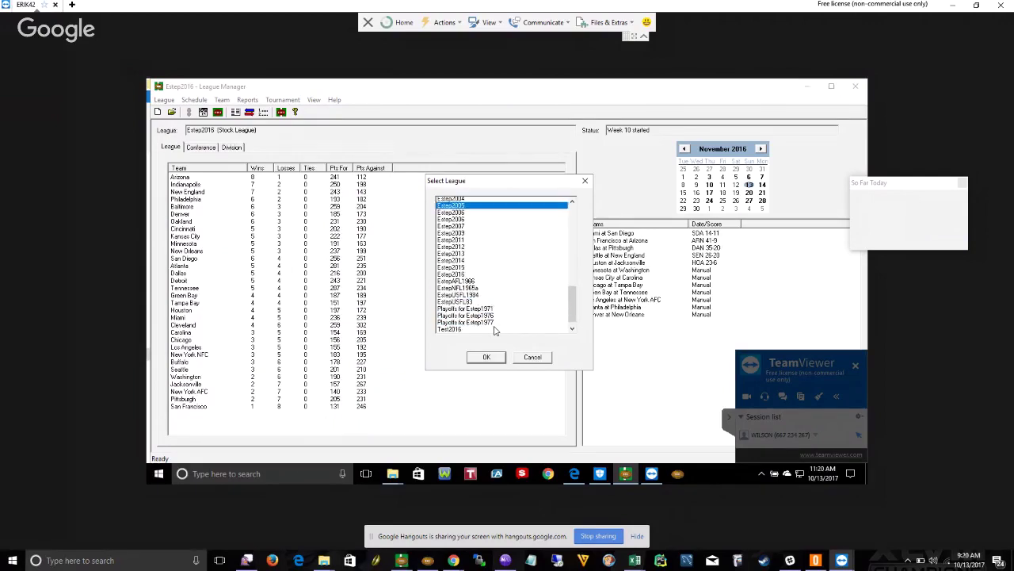
{"action": "key", "text": "Up"}
{"action": "key", "text": "Up"}
{"action": "key", "text": "Up"}
{"action": "key", "text": "Up"}
{"action": "key", "text": "Up"}
{"action": "key", "text": "Up"}
{"action": "key", "text": "Up"}
{"action": "key", "text": "Up"}
{"action": "key", "text": "Up"}
{"action": "key", "text": "Up"}
{"action": "key", "text": "Up"}
{"action": "key", "text": "Up"}
{"action": "key", "text": "Up"}
{"action": "key", "text": "Up"}
{"action": "key", "text": "Up"}
{"action": "key", "text": "Up"}
{"action": "key", "text": "Up"}
{"action": "key", "text": "Up"}
{"action": "key", "text": "Up"}
{"action": "key", "text": "Up"}
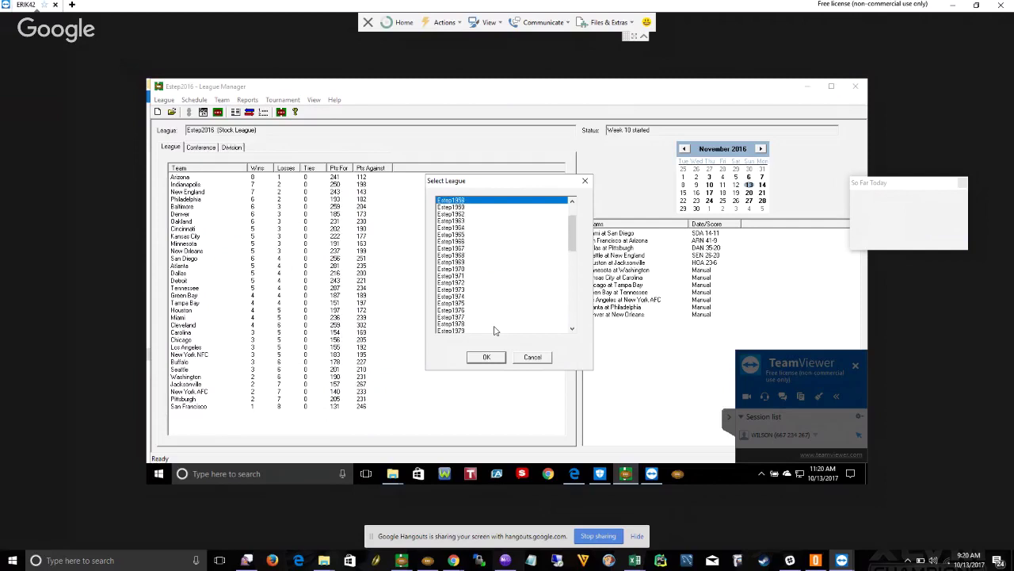
{"action": "key", "text": "Up"}
{"action": "key", "text": "Up"}
{"action": "key", "text": "Up"}
{"action": "key", "text": "Up"}
{"action": "key", "text": "Up"}
{"action": "key", "text": "Down"}
{"action": "key", "text": "Down"}
{"action": "key", "text": "Down"}
{"action": "key", "text": "Down"}
{"action": "key", "text": "Down"}
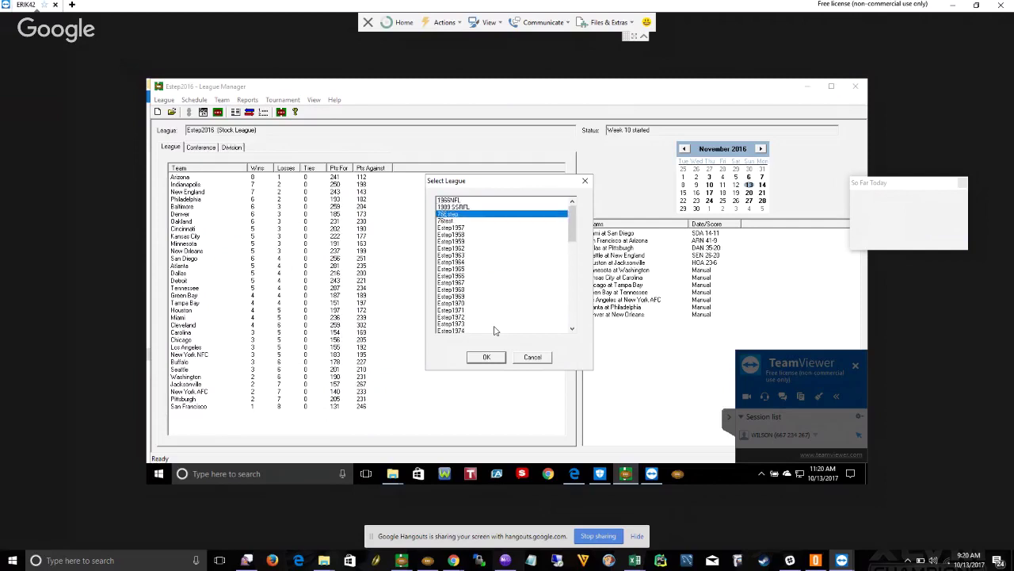
{"action": "key", "text": "Down"}
{"action": "key", "text": "Down"}
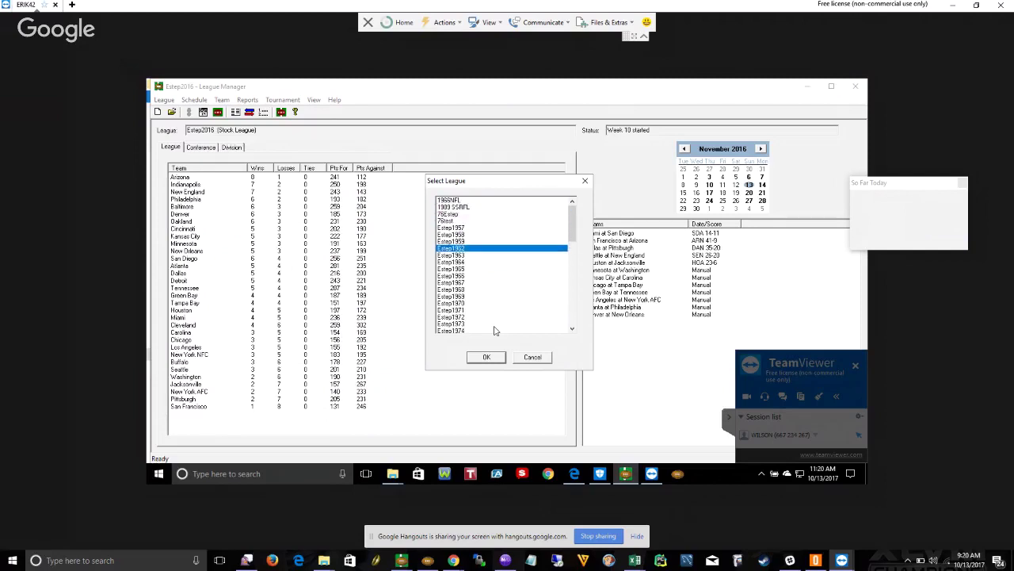
{"action": "key", "text": "Up"}
{"action": "key", "text": "Up"}
{"action": "key", "text": "Up"}
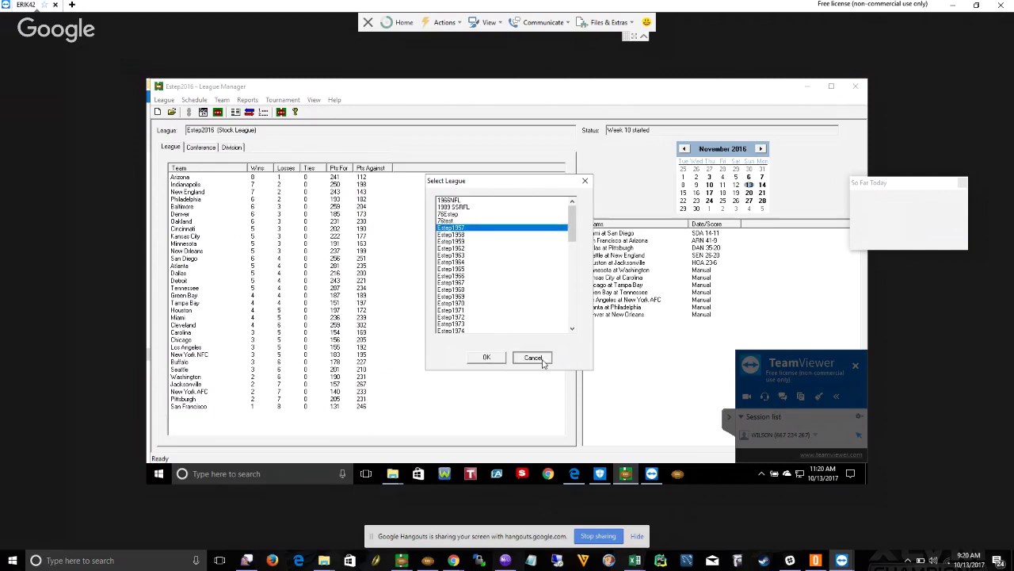
{"action": "left_click", "coordinate": [542, 358]}
Return to the leagues folder, examine the contents of LEAGUE12() and delete that folder.
{"action": "key", "text": "alt+Tab"}
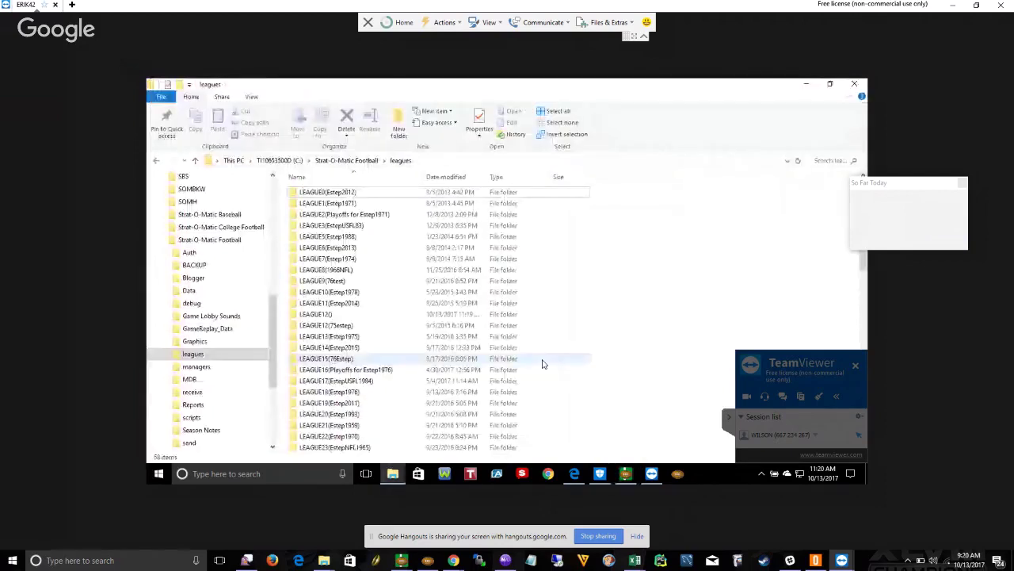
{"action": "left_click", "coordinate": [349, 314]}
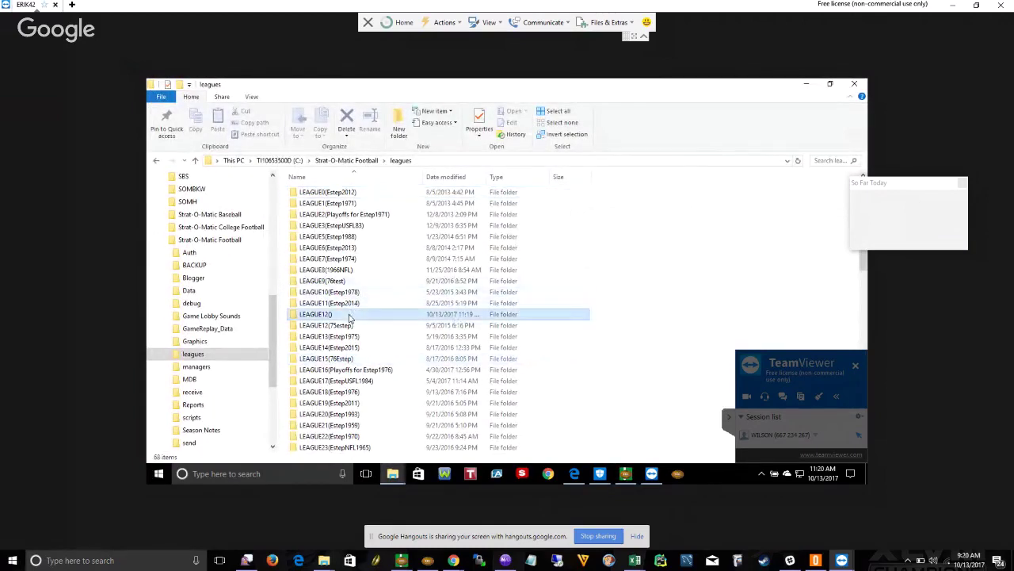
{"action": "double_click", "coordinate": [348, 314]}
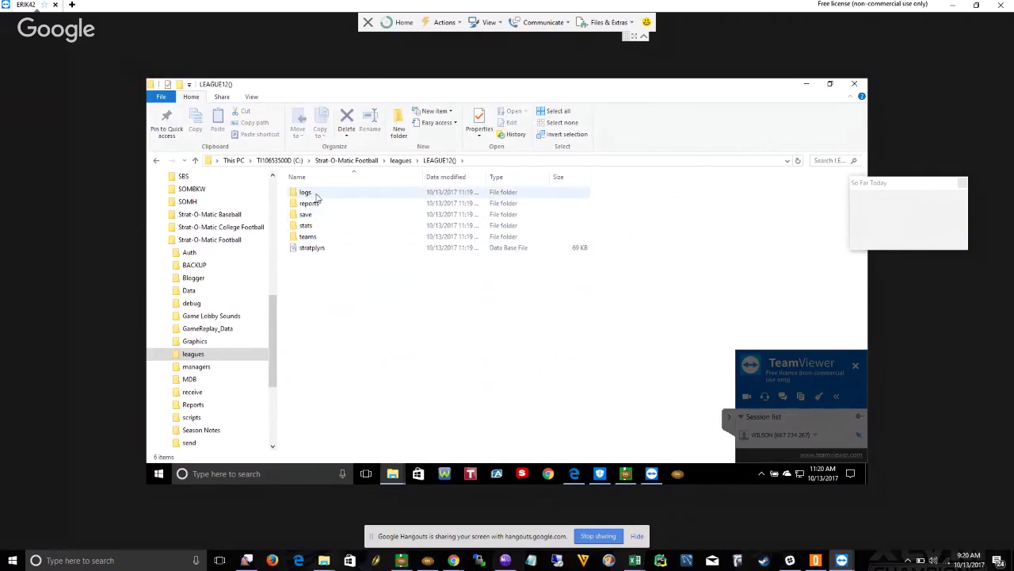
{"action": "left_click", "coordinate": [400, 161]}
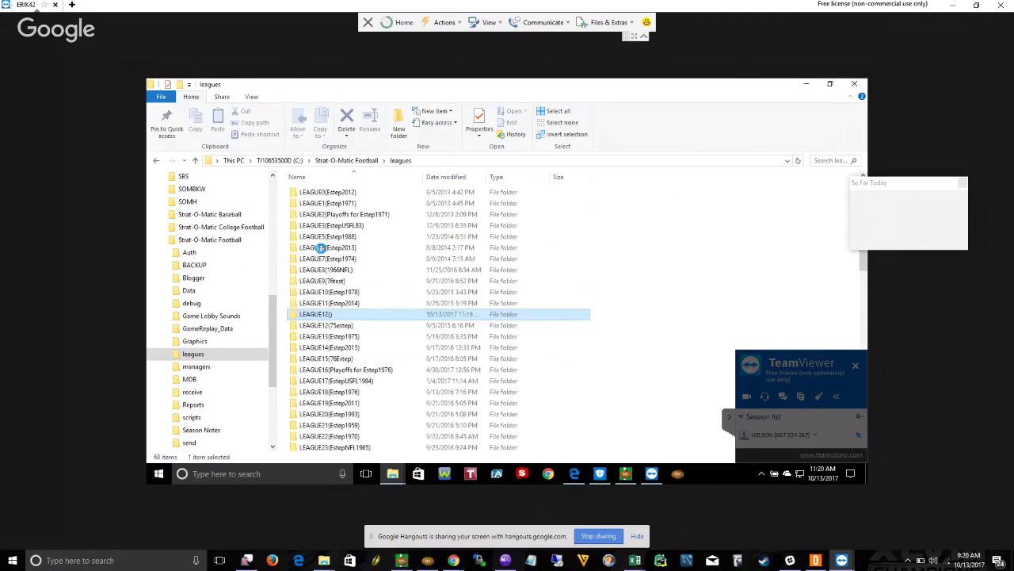
{"action": "right_click", "coordinate": [332, 317]}
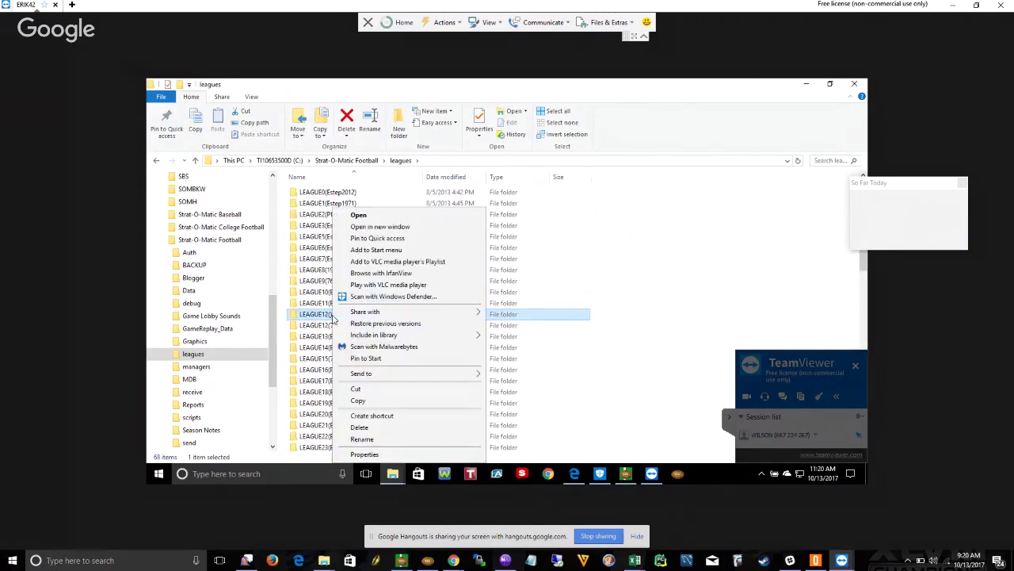
{"action": "left_click", "coordinate": [359, 428]}
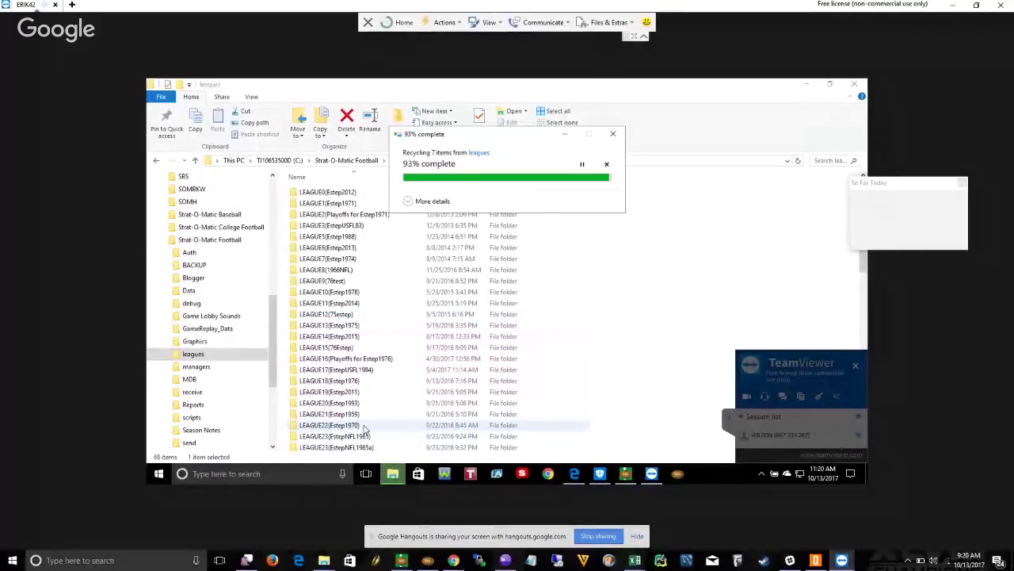
Select the LEAGUE23(EstepNFL1965) folder, and bring League Manager to the front and close it.
{"action": "left_click", "coordinate": [354, 383]}
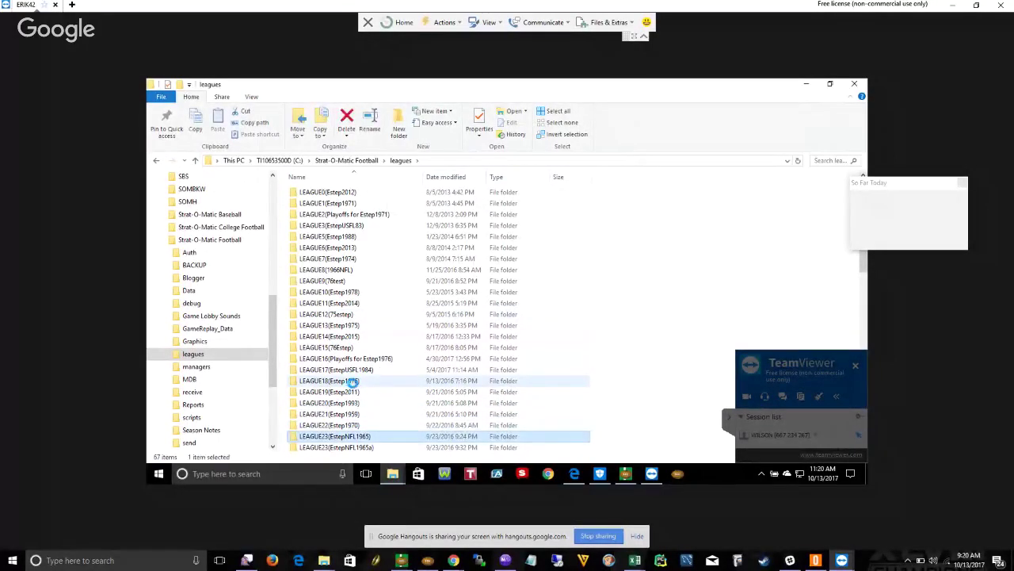
{"action": "left_click", "coordinate": [411, 435]}
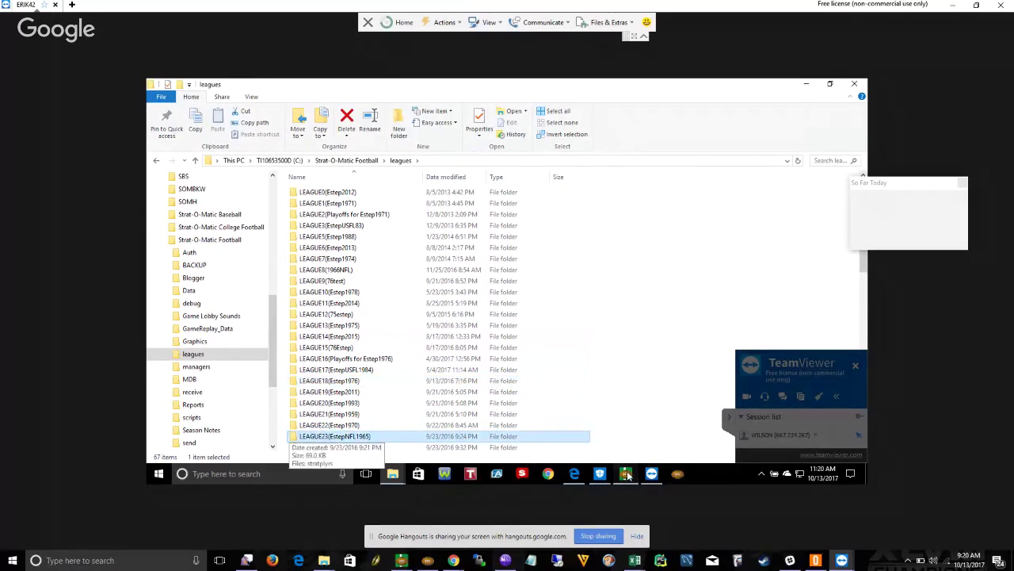
{"action": "left_click", "coordinate": [626, 474]}
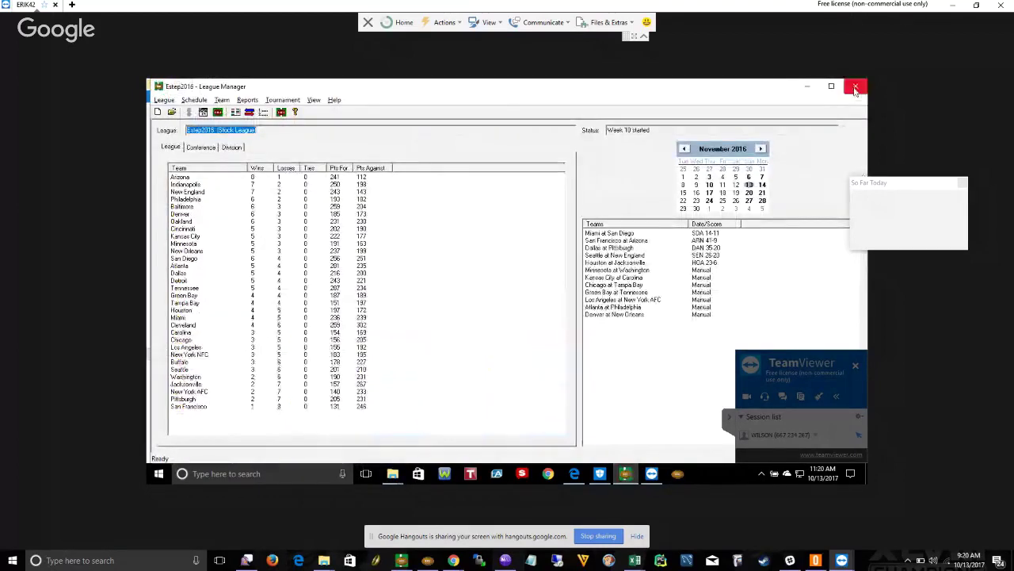
{"action": "left_click", "coordinate": [855, 86]}
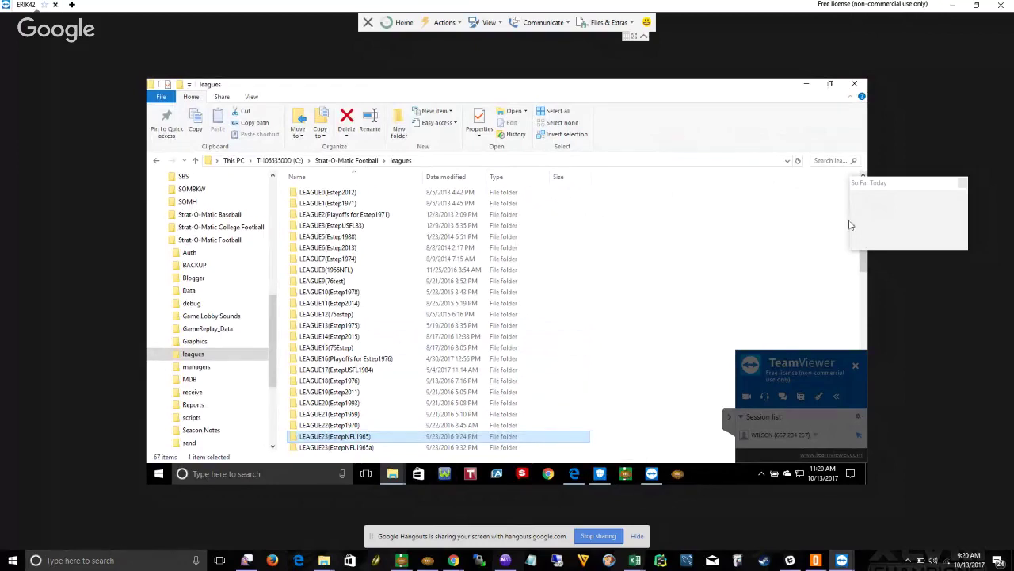
Close the So Far Today window, return to the remote computer and relaunch League Manager there.
{"action": "left_click", "coordinate": [963, 188]}
{"action": "left_click", "coordinate": [963, 184]}
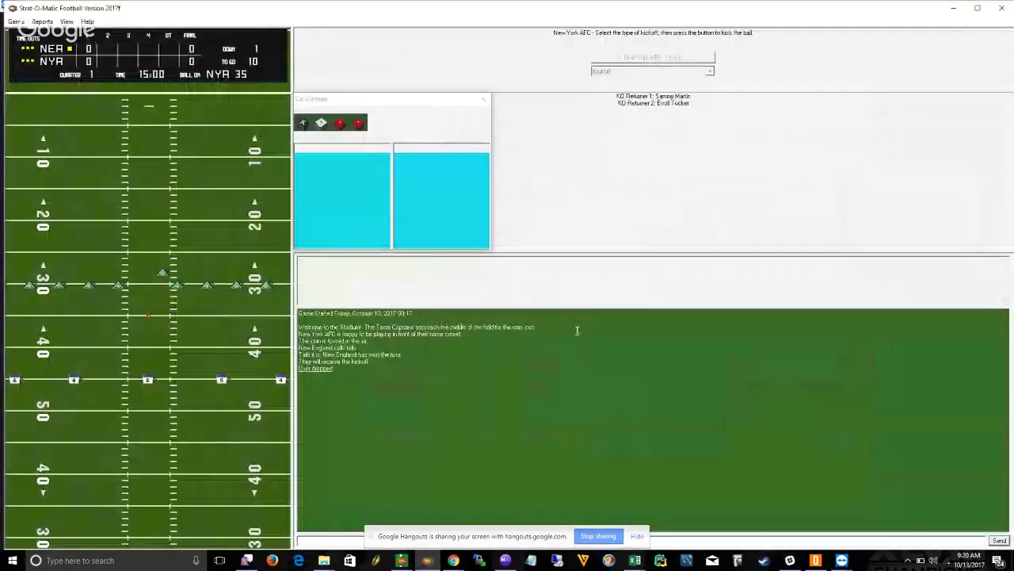
{"action": "key", "text": "alt+Tab"}
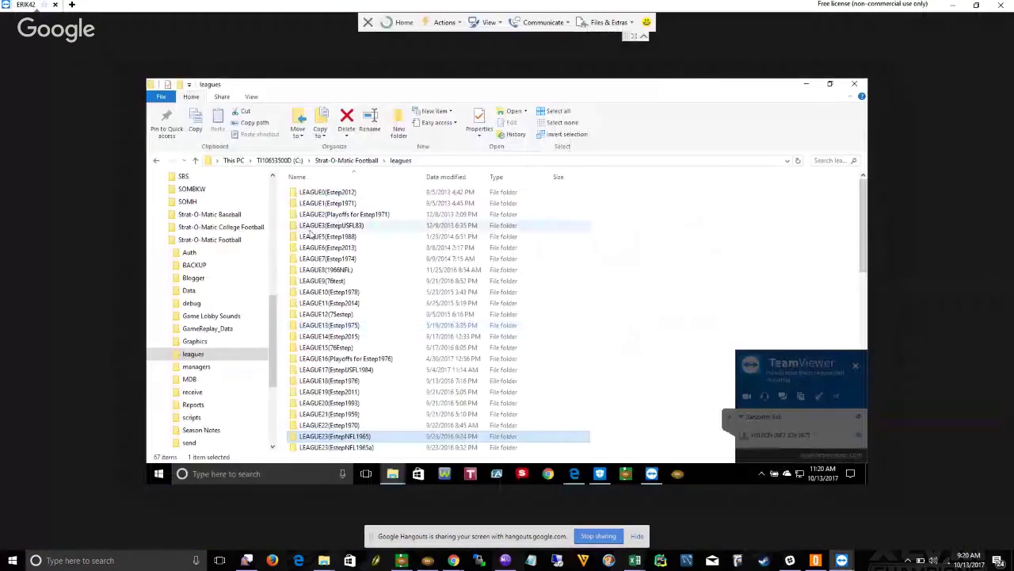
{"action": "left_click", "coordinate": [626, 474]}
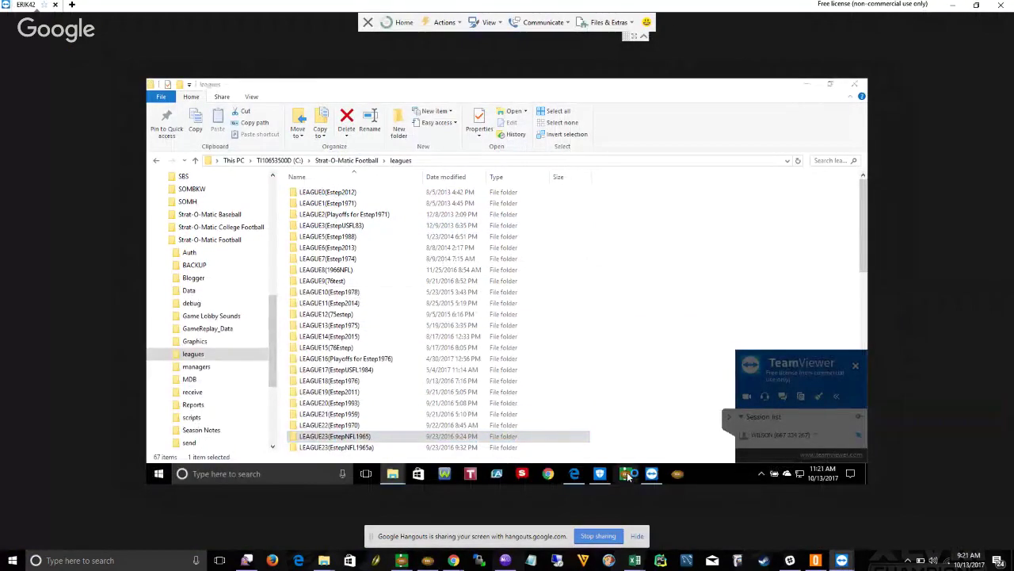